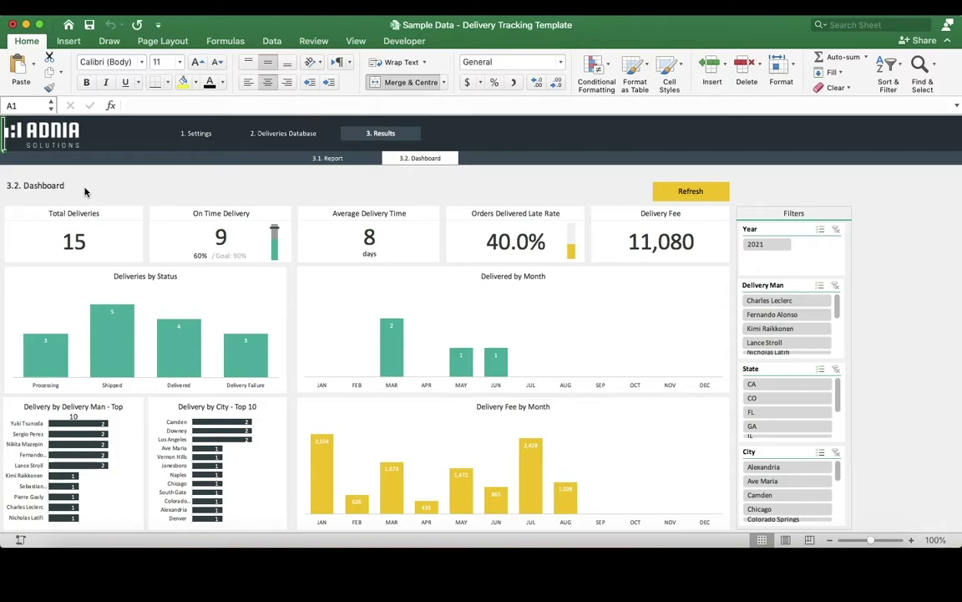
Step: Collapse the ribbon to give the delivery dashboard more vertical room
click(26, 42)
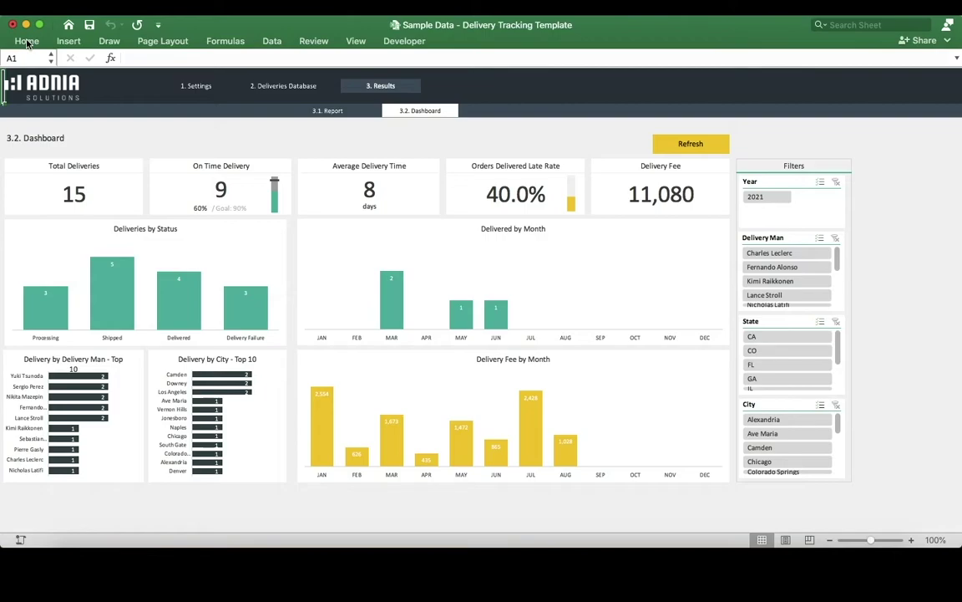
Step: Go to Settings and browse the 1.1 Translations sheet's English, Français and Português labels
click(205, 88)
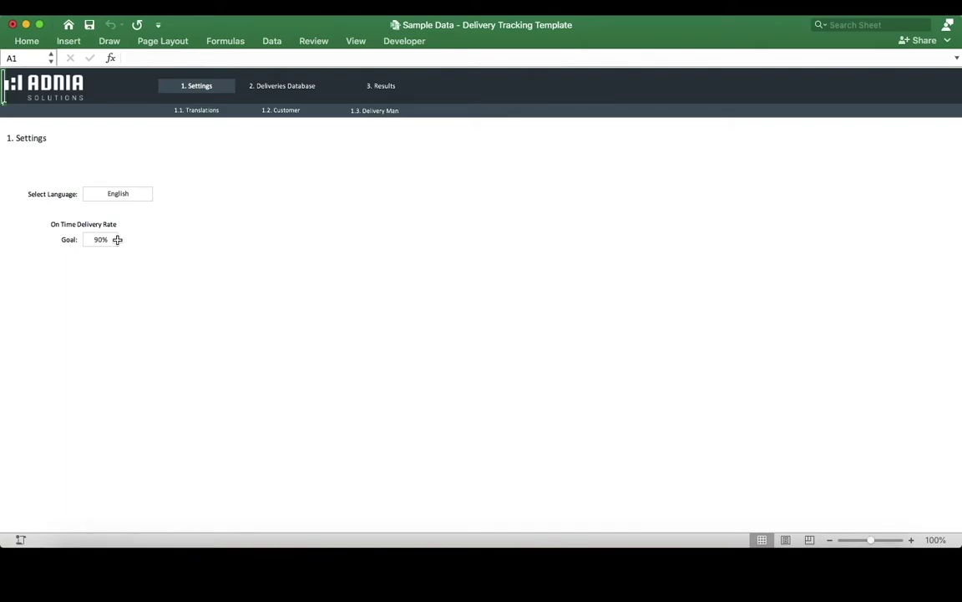
click(187, 107)
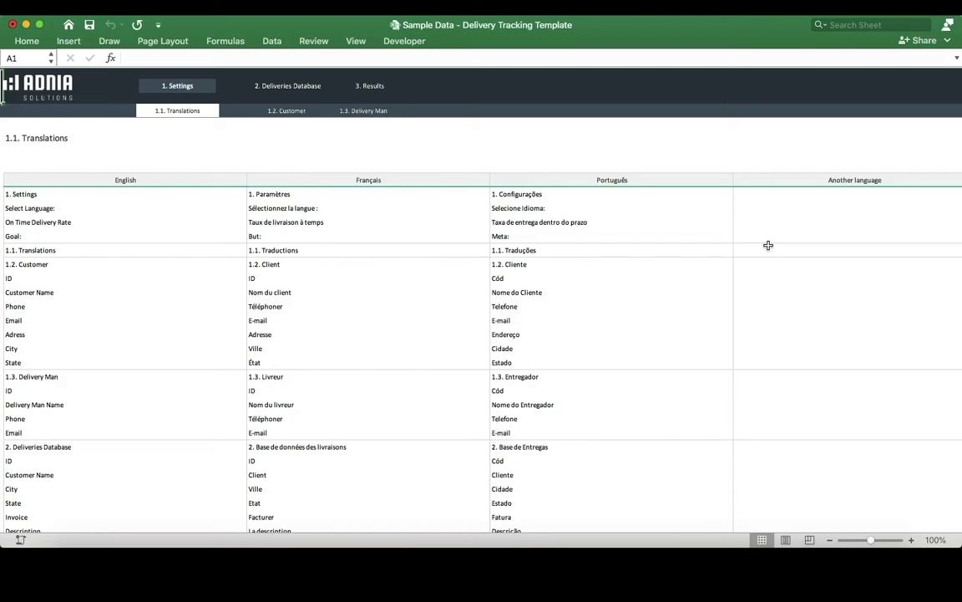
scroll(711, 310, down, 5)
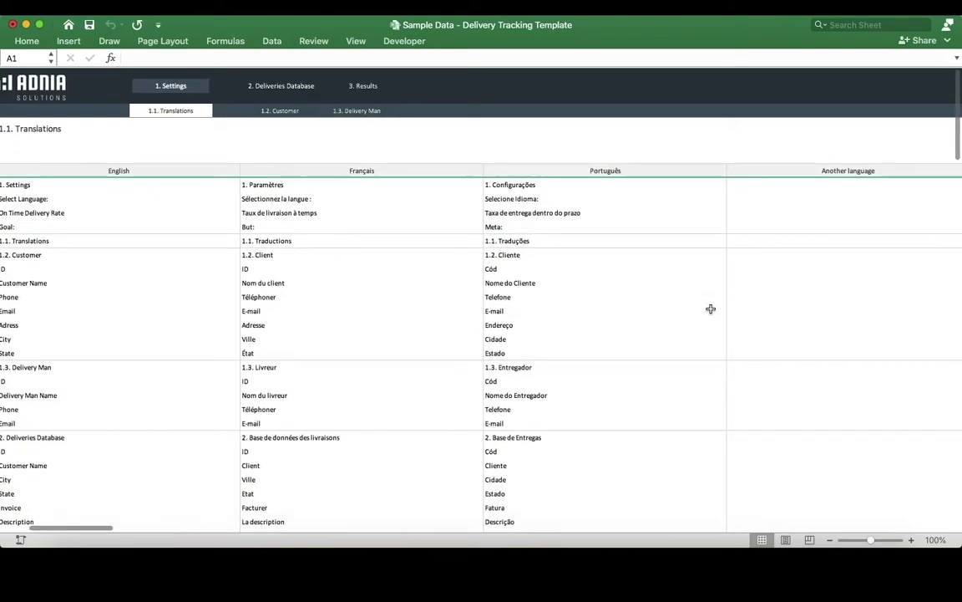
scroll(711, 310, down, 5)
scroll(711, 310, up, 10)
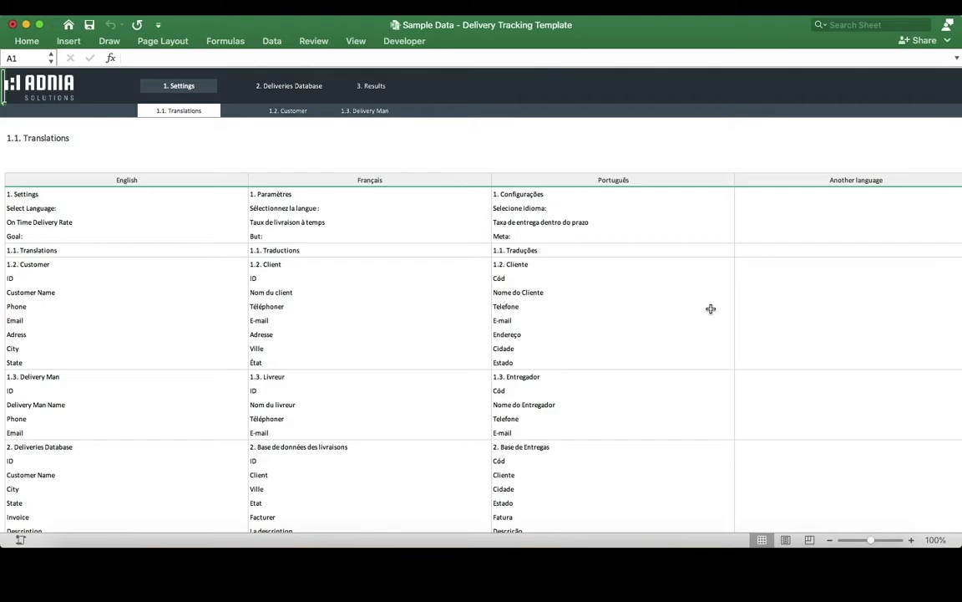
scroll(681, 288, down, 3)
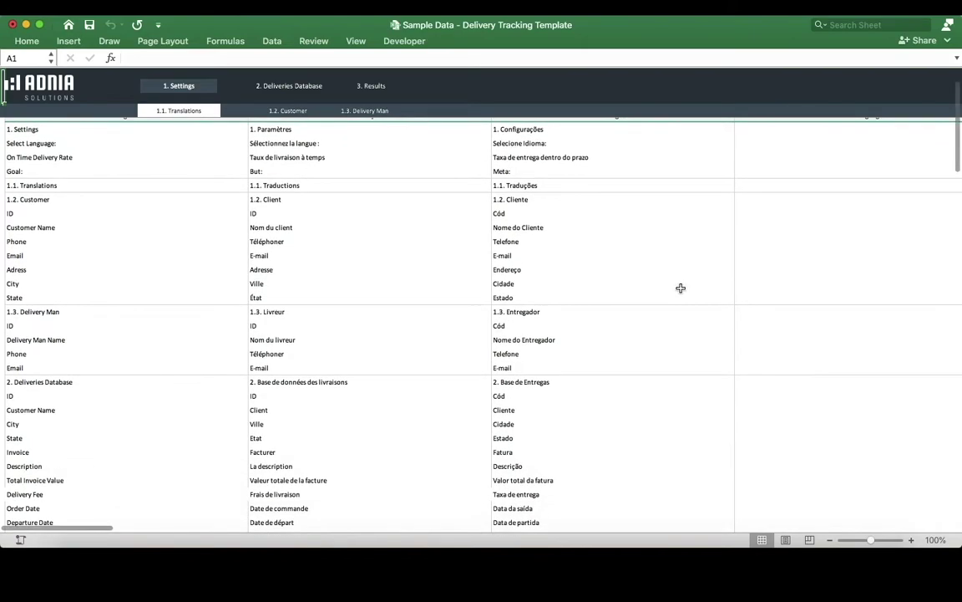
scroll(681, 288, up, 3)
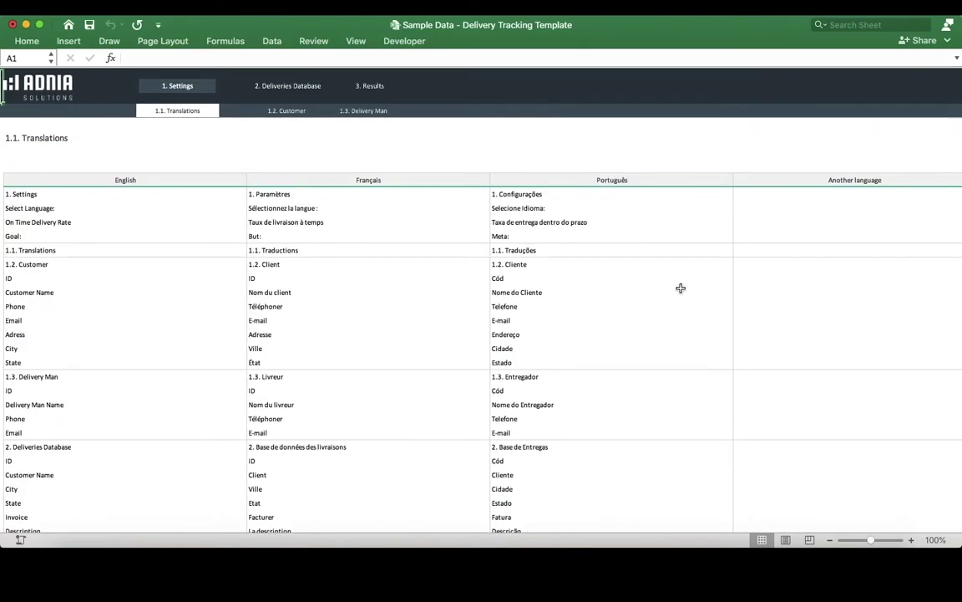
Step: In the 1.2 Customer list, add a new customer row with name, phone number and e-mail
click(295, 113)
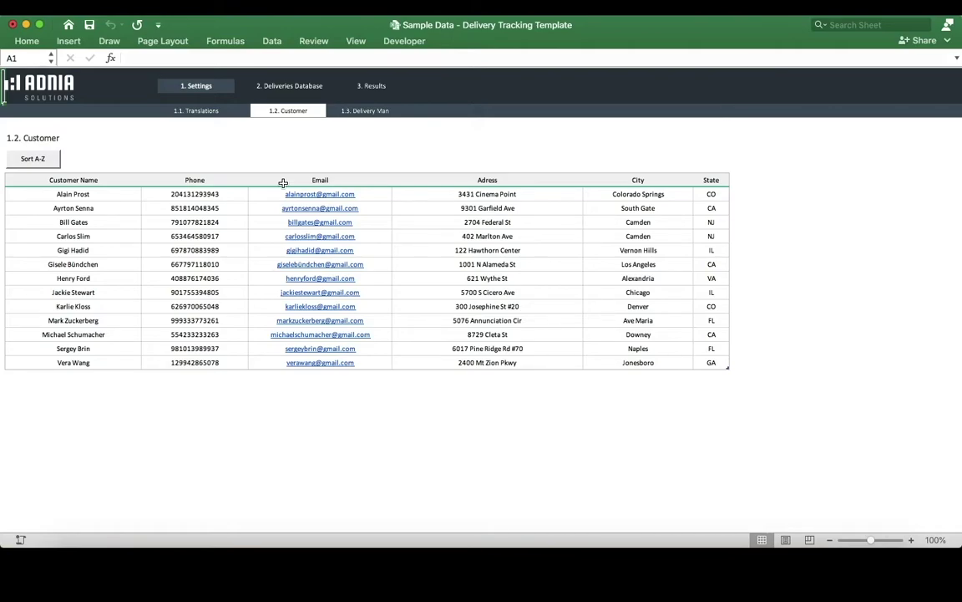
click(75, 375)
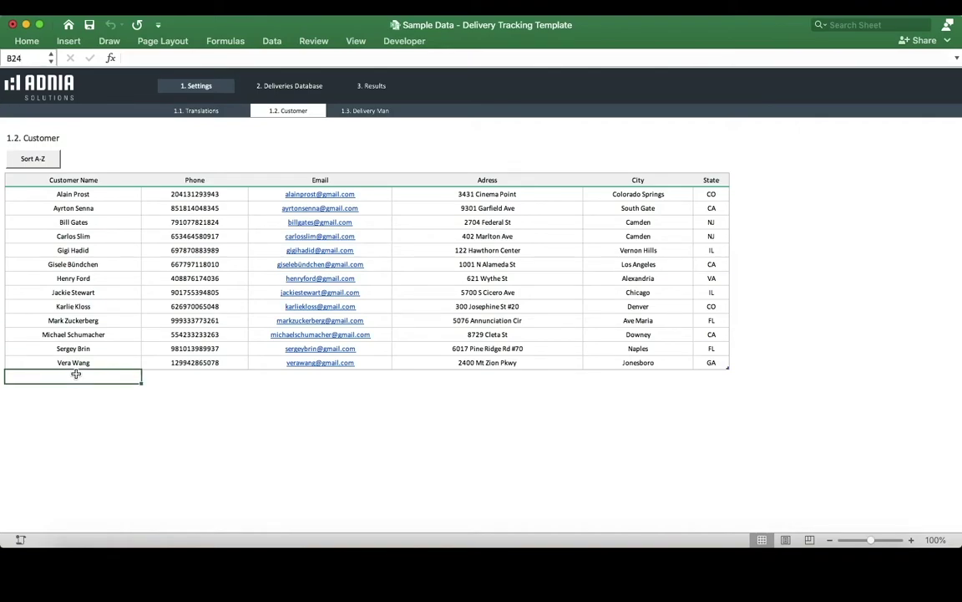
text(Elon M)
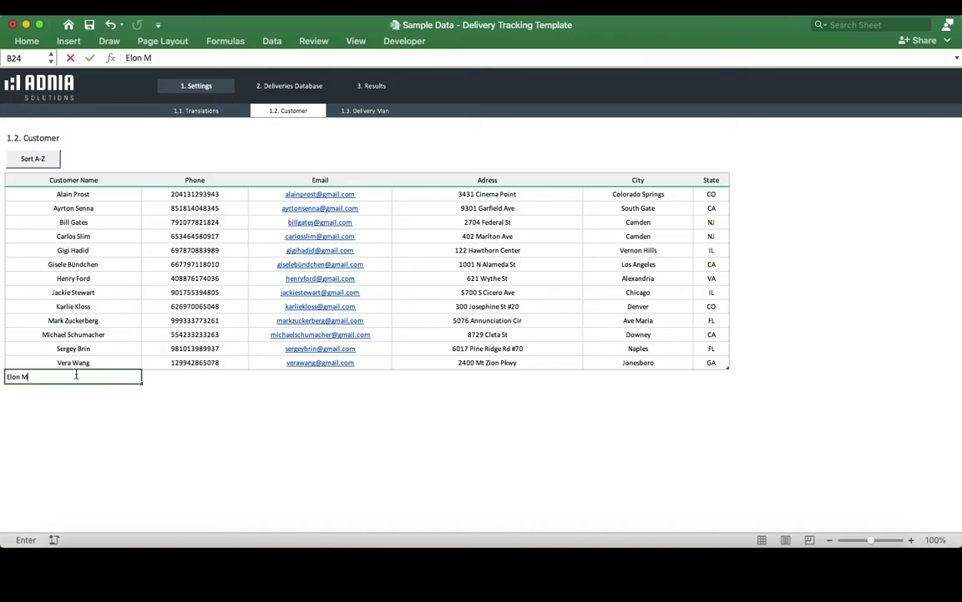
text(usk)
key(Tab)
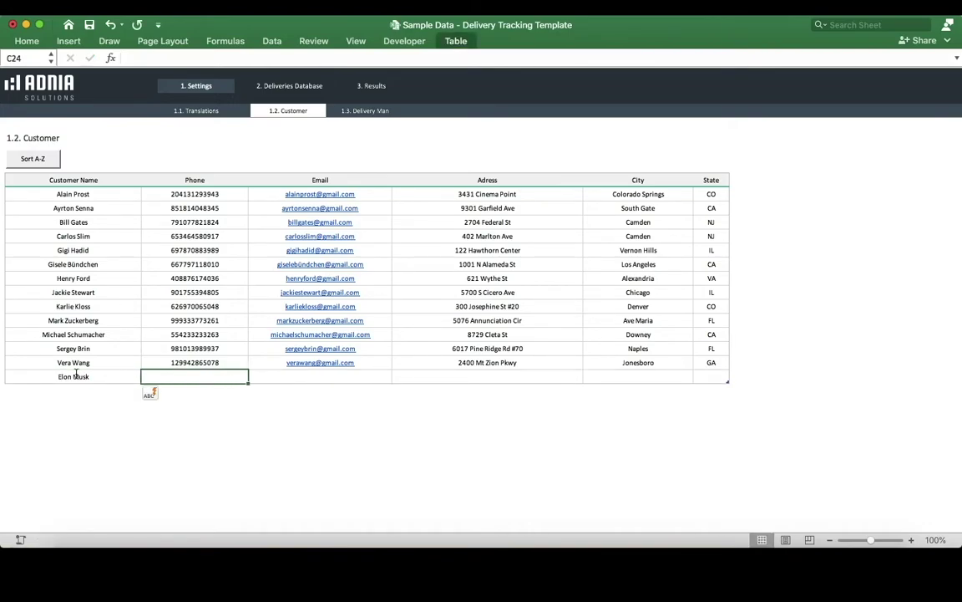
text(123456789012)
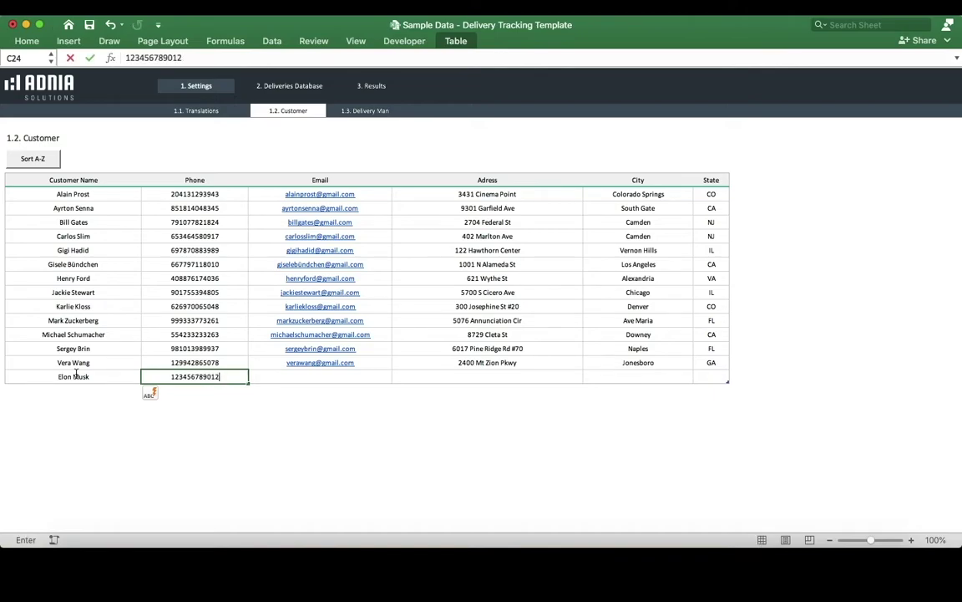
key(Tab)
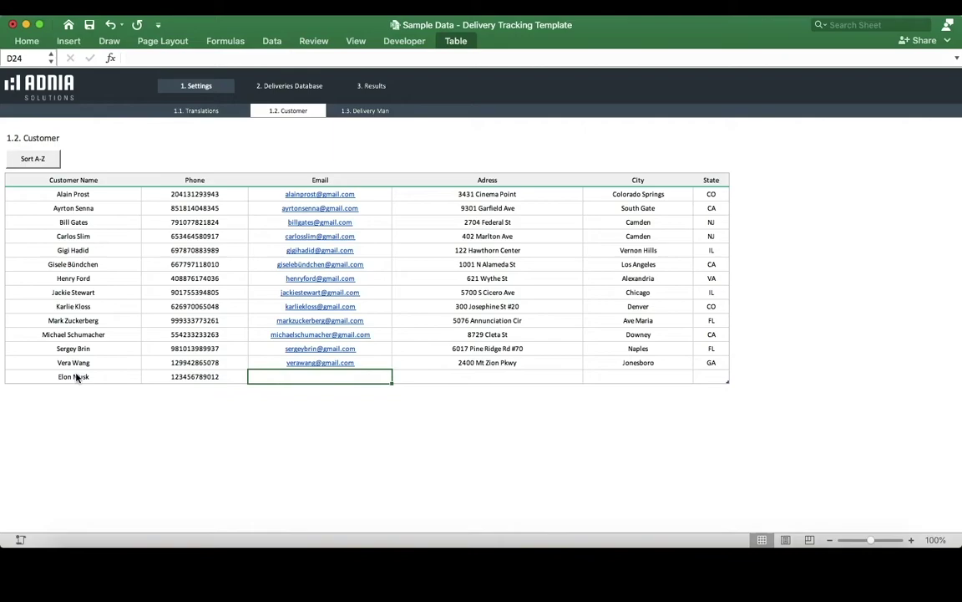
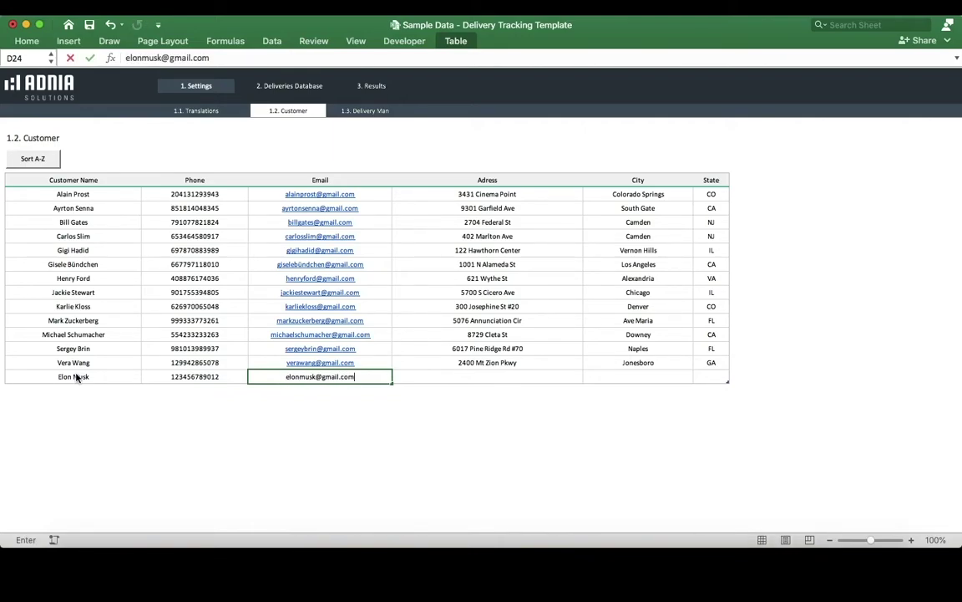
key(Tab)
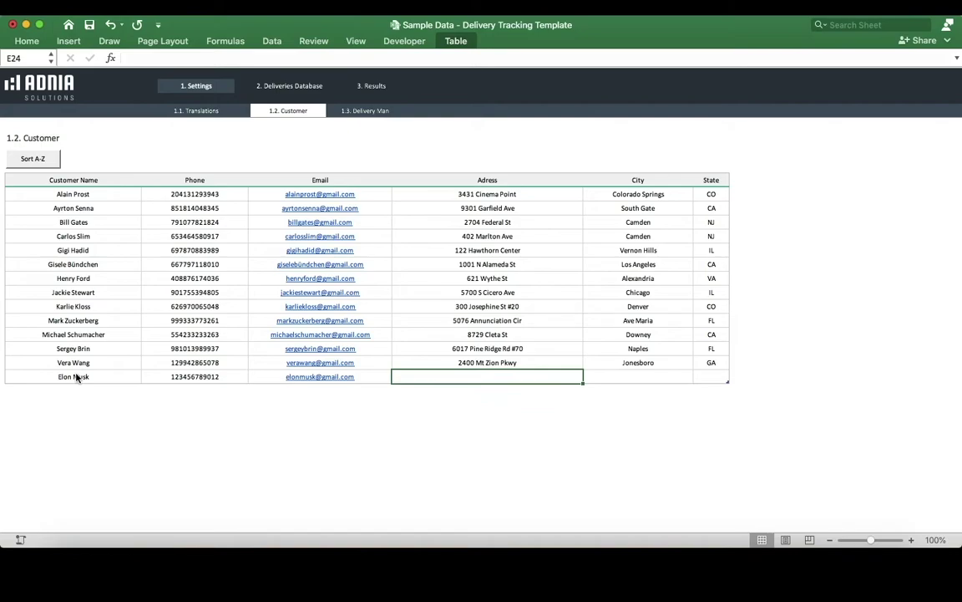
Step: Enter the new customer's street address, city Miami and state FL, then sort names A–Z
text(123 )
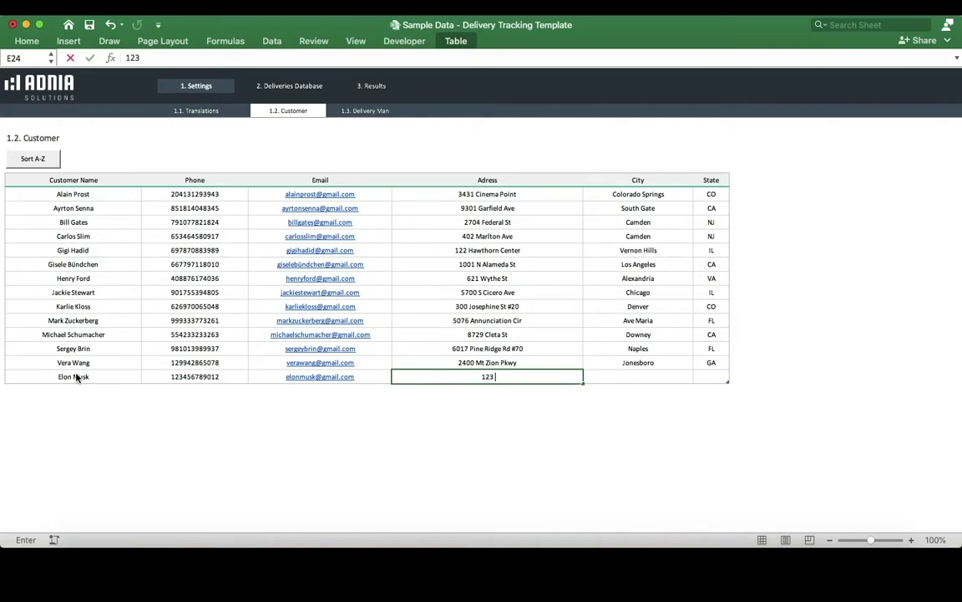
text(Queen Street)
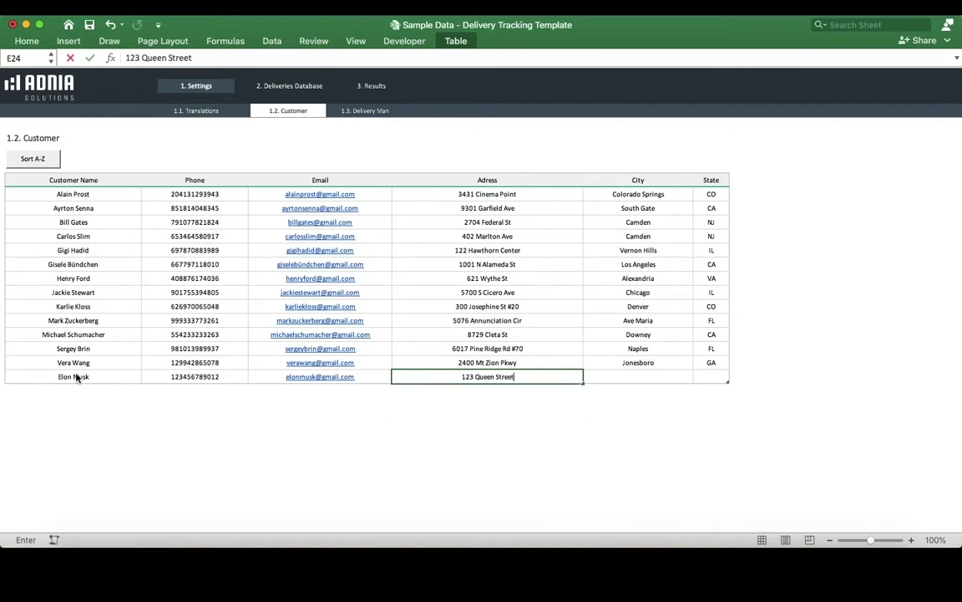
key(Tab)
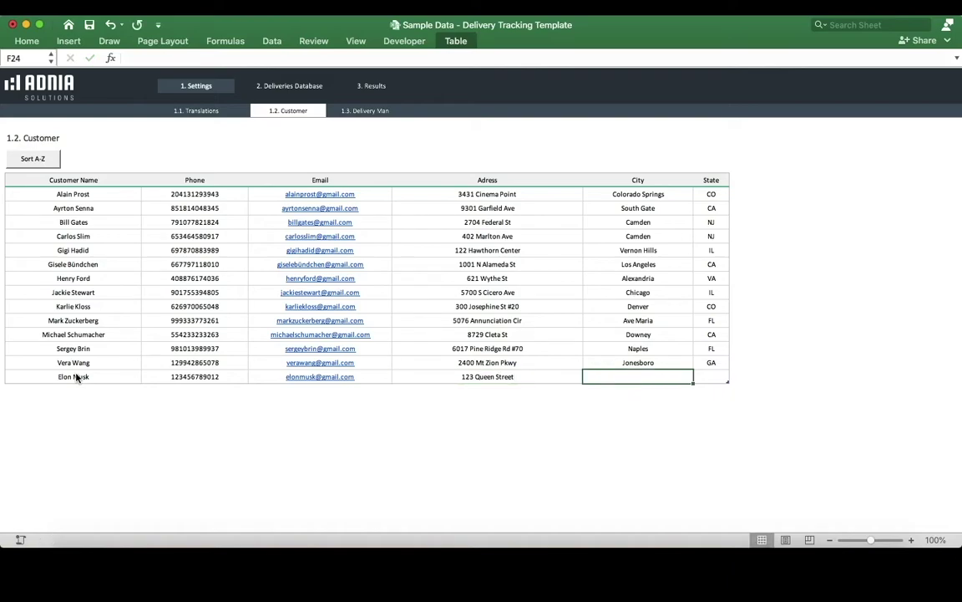
text(Miami)
key(Tab)
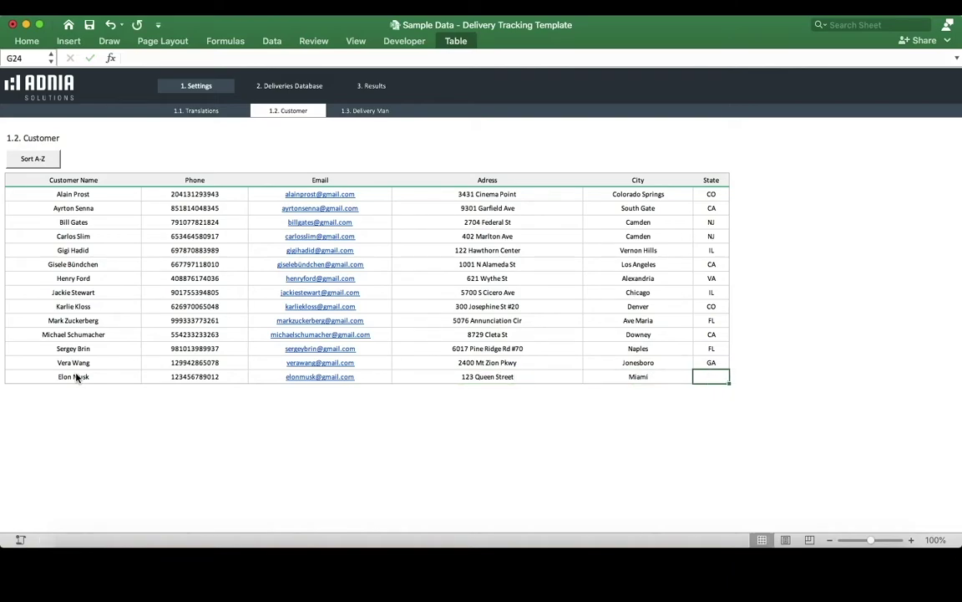
text(FL)
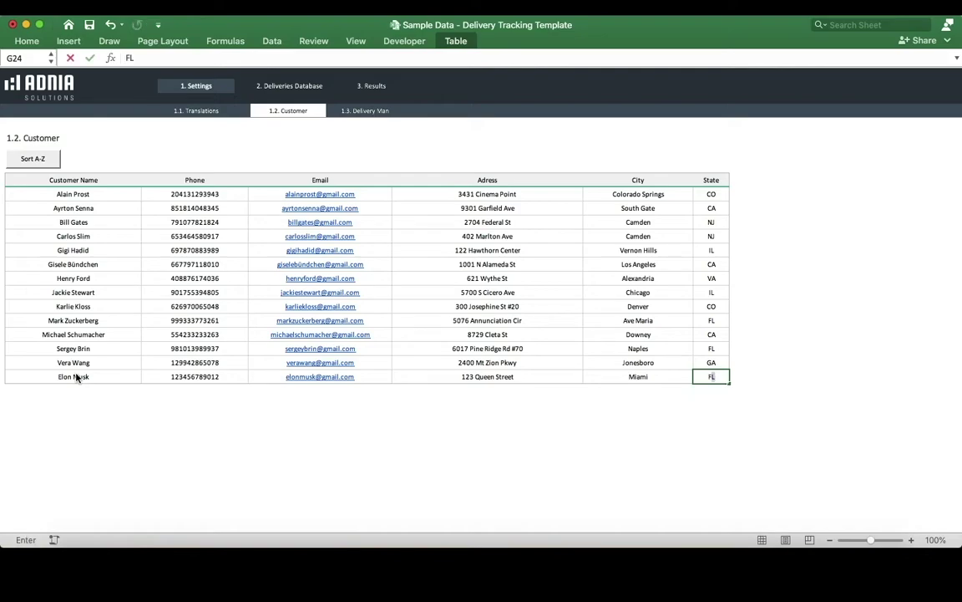
key(Tab)
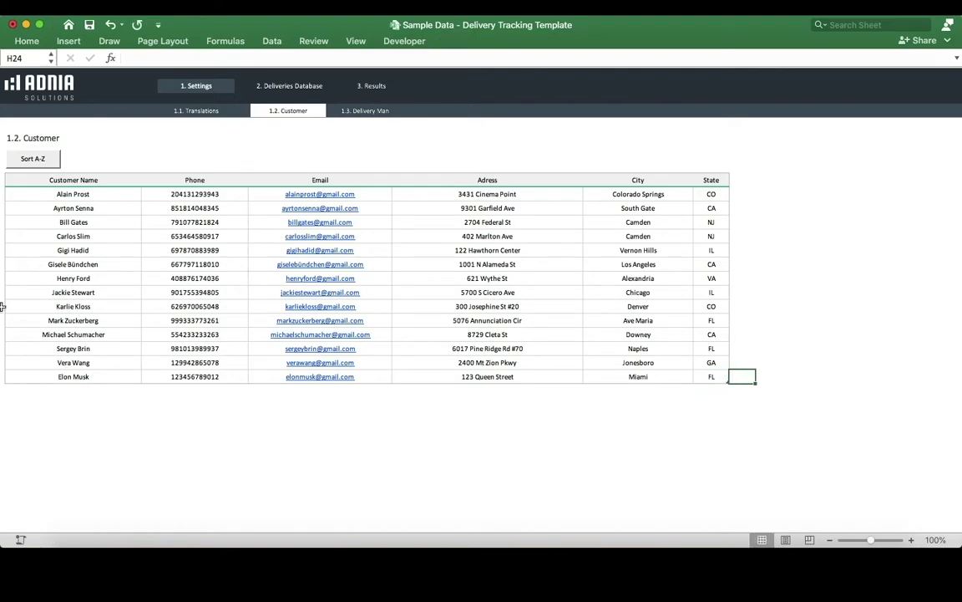
click(40, 159)
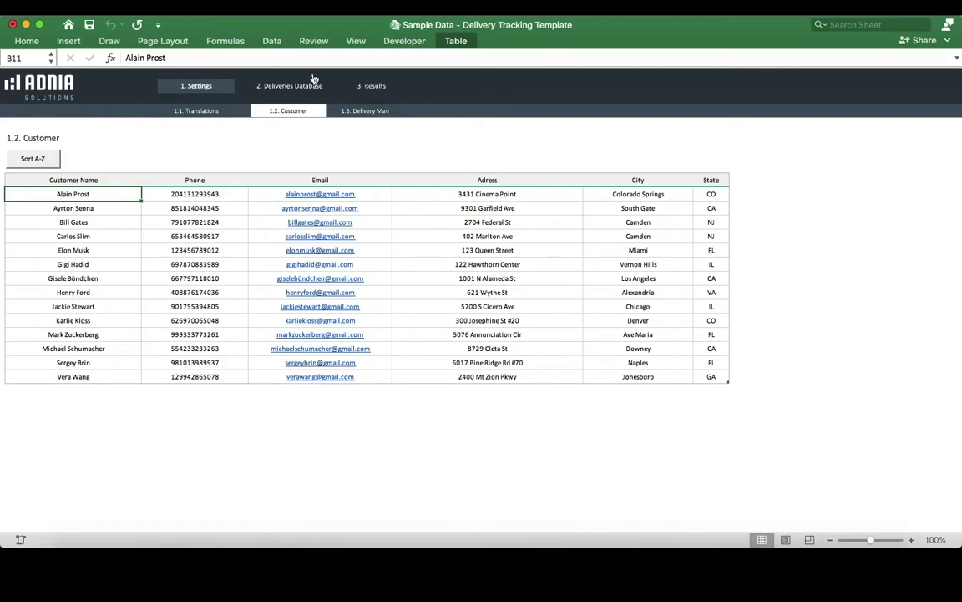
Step: Show the 1.3 Delivery Man sheet listing ten delivery people
click(372, 114)
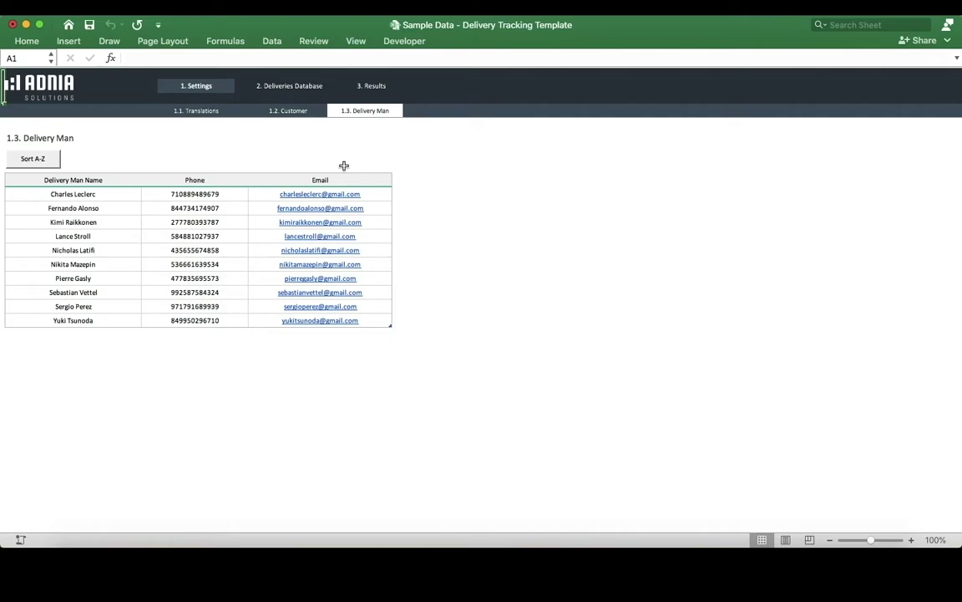
Step: In the Deliveries Database, start delivery row 16 and pick the Miami customer
click(308, 85)
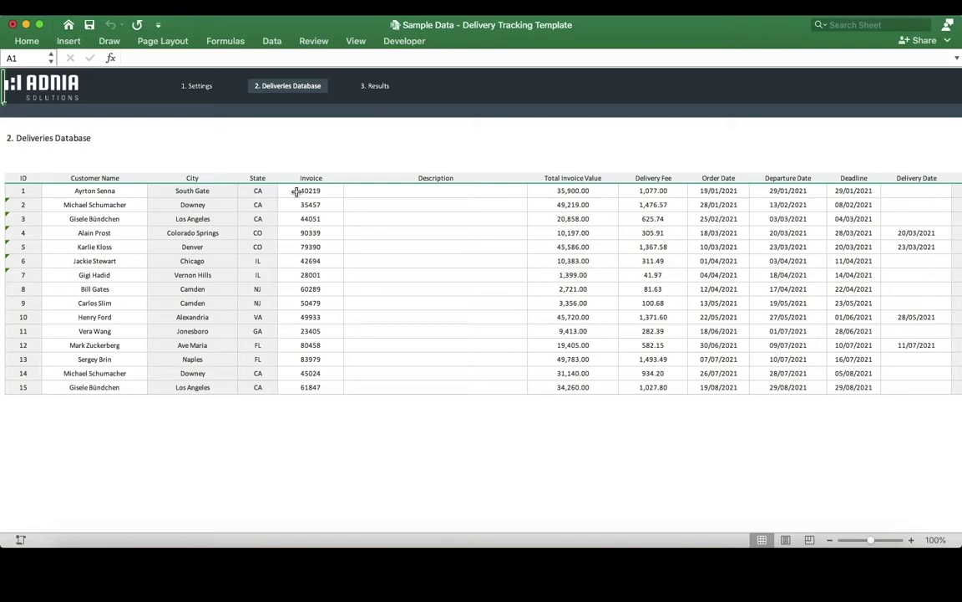
click(91, 400)
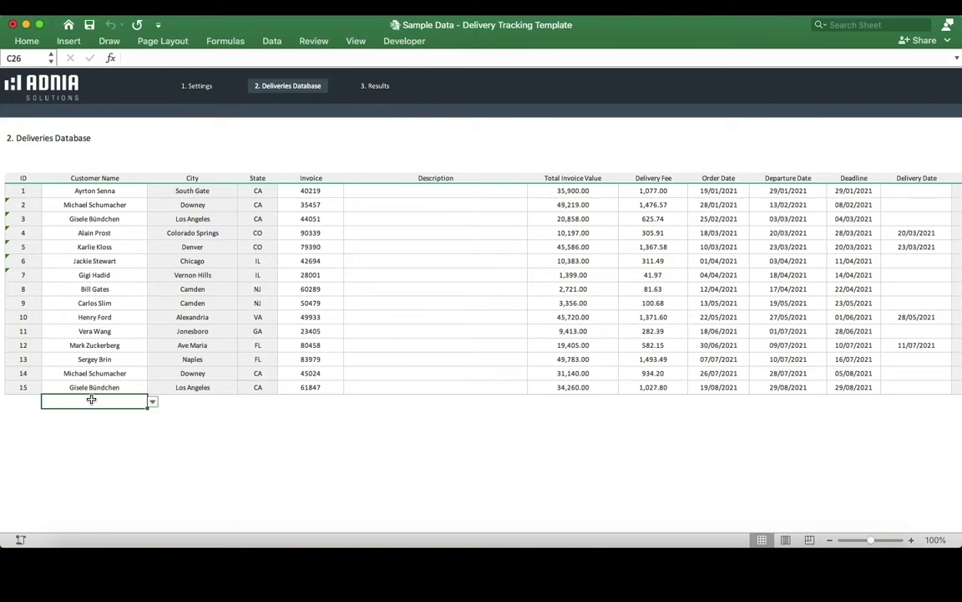
click(152, 401)
scroll(84, 510, down, 1)
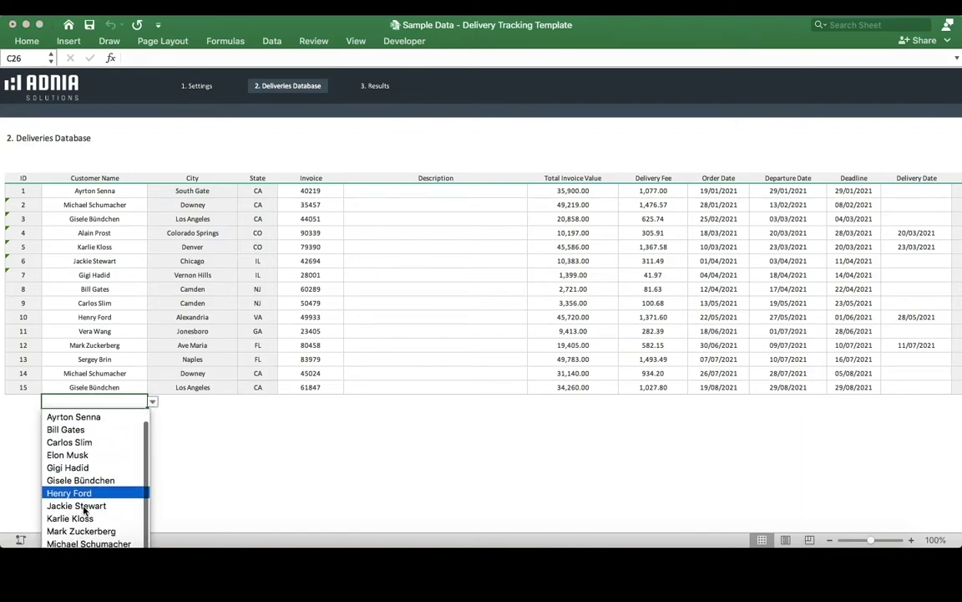
scroll(84, 509, down, 1)
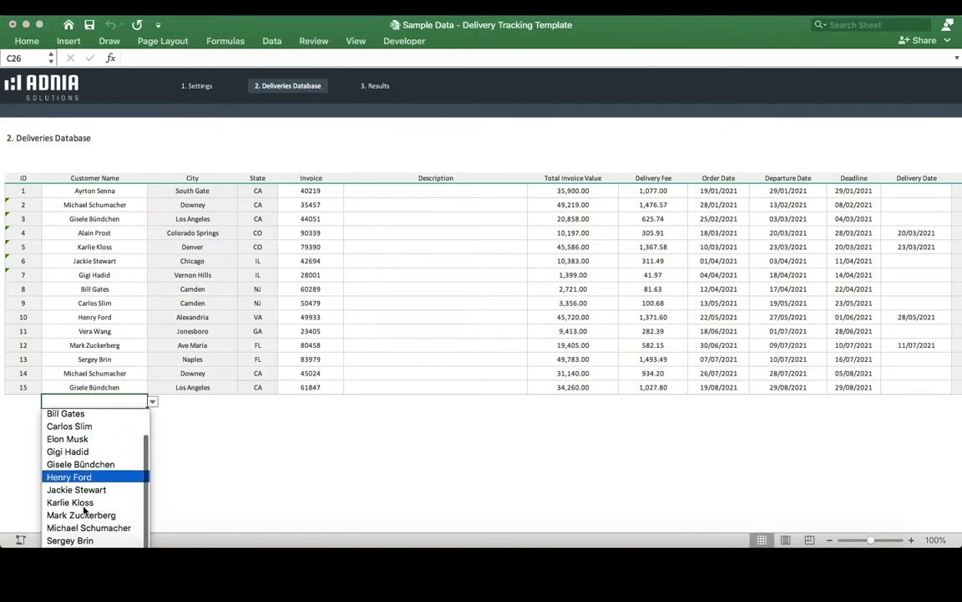
click(83, 443)
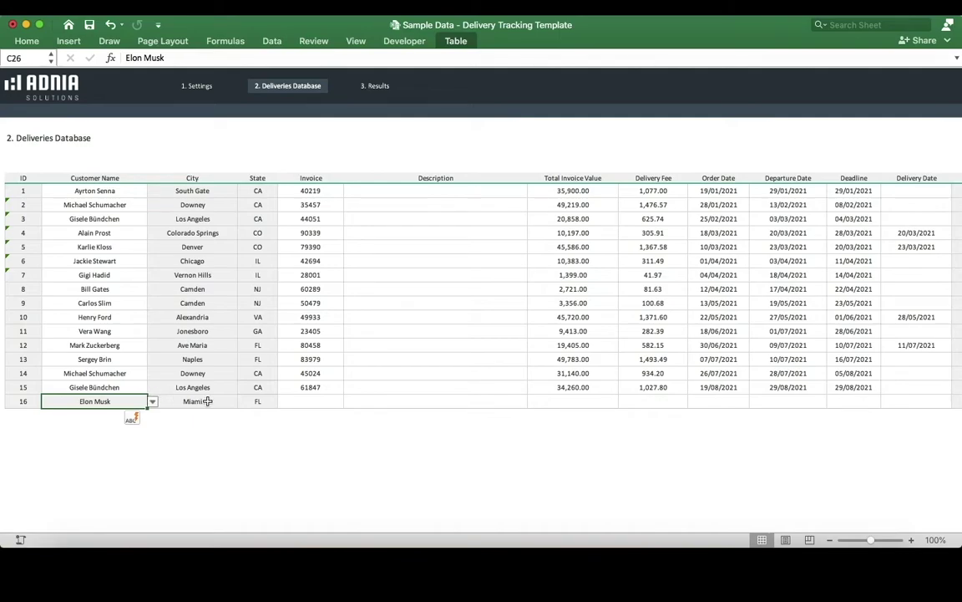
Step: Enter invoice 123456, total invoice value 10,000 and delivery fee 1,500
click(300, 404)
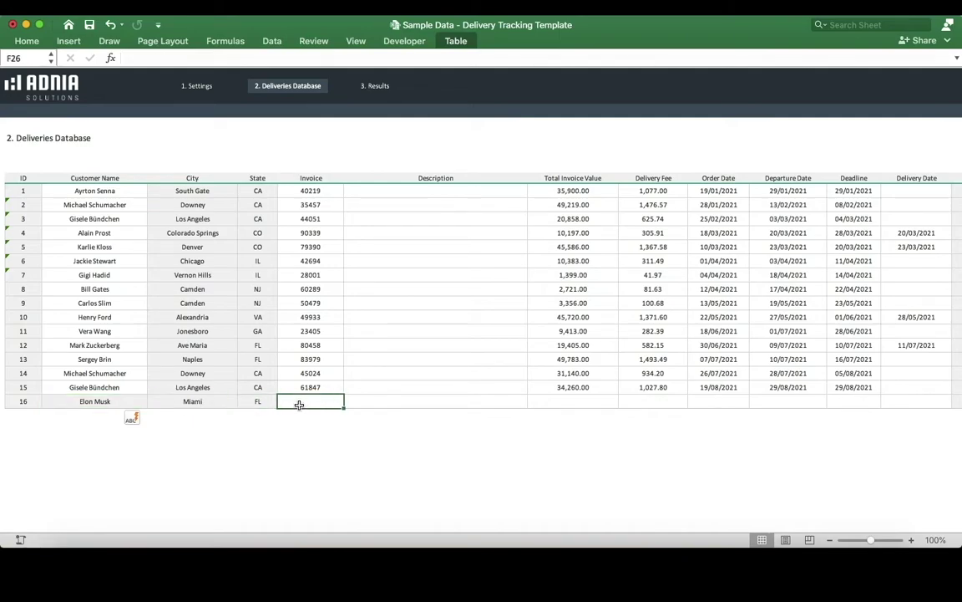
text(123456)
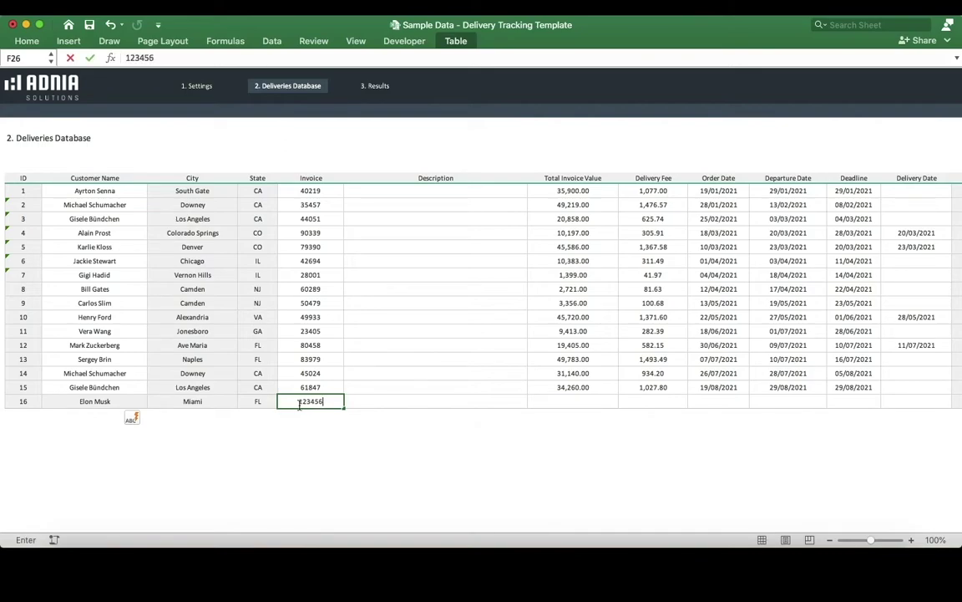
key(Tab)
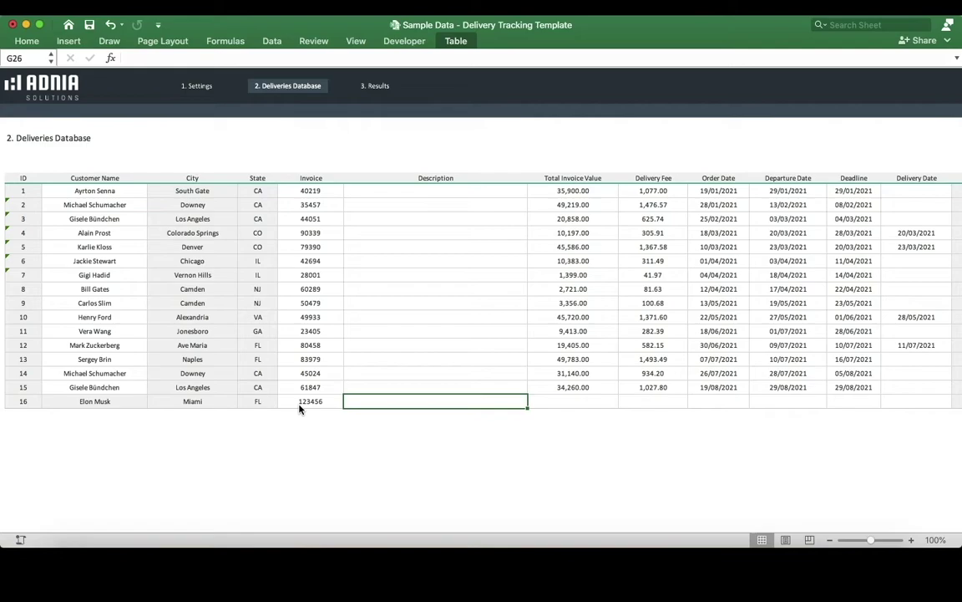
key(Tab)
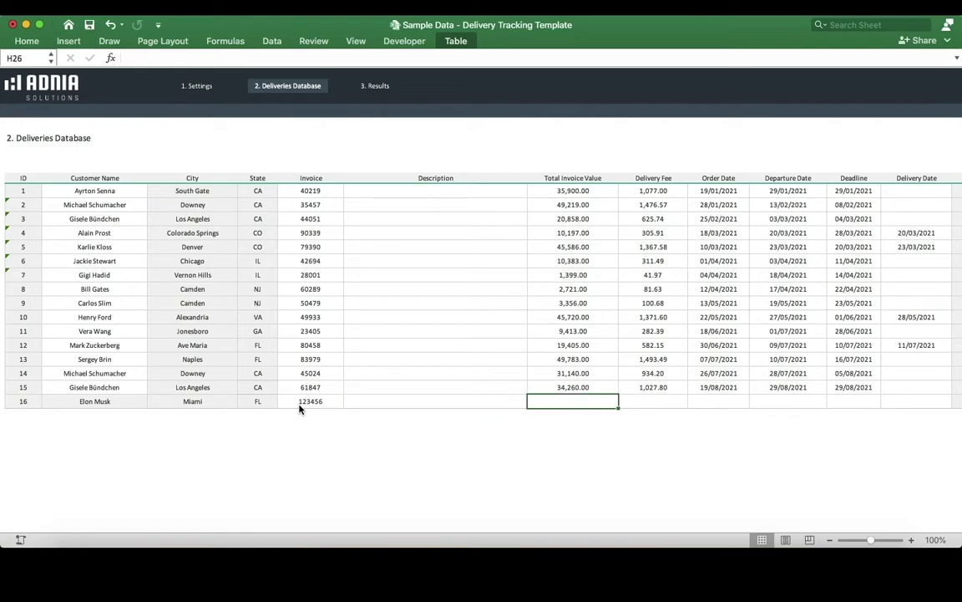
text(10000)
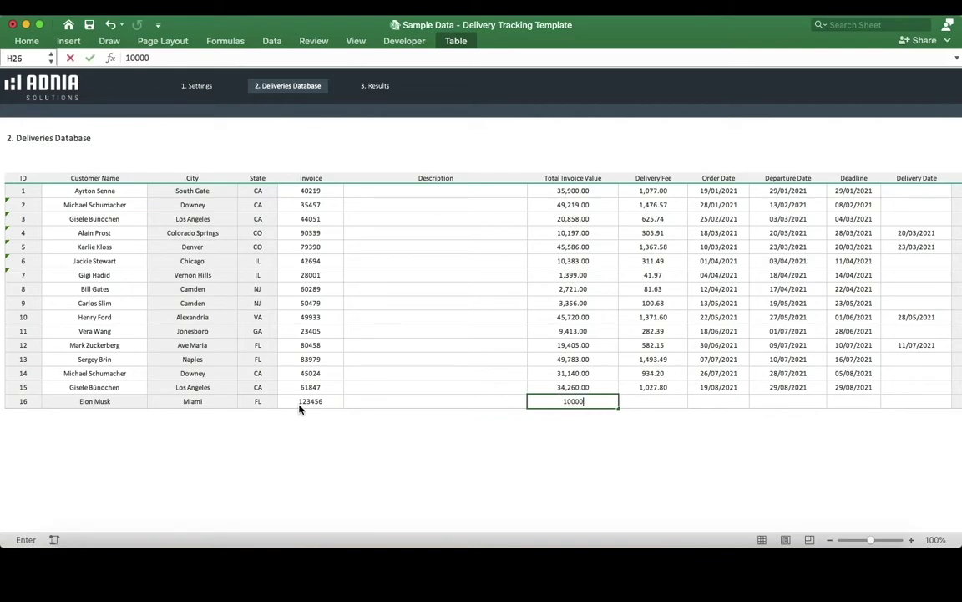
key(Tab)
text(1500)
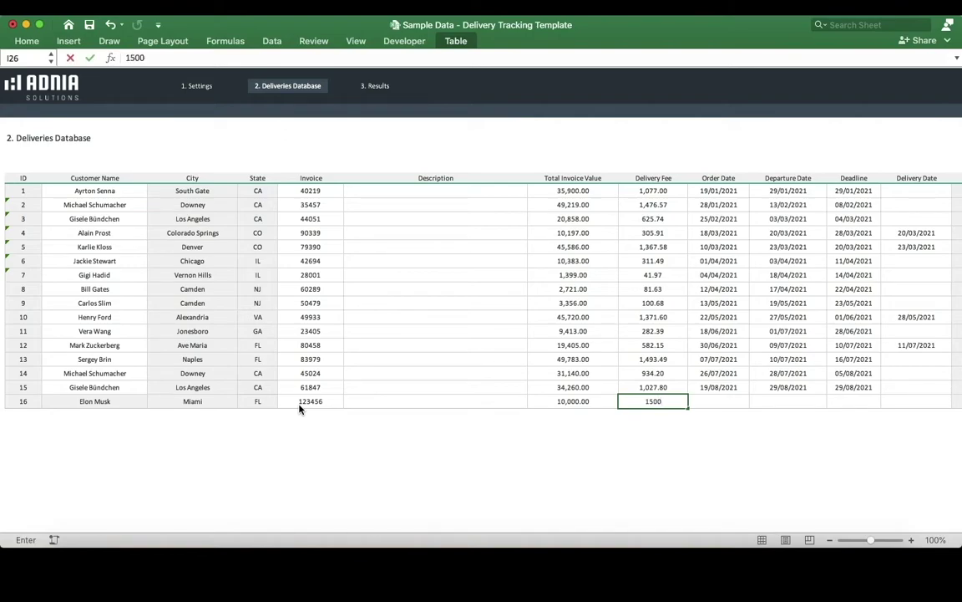
key(Tab)
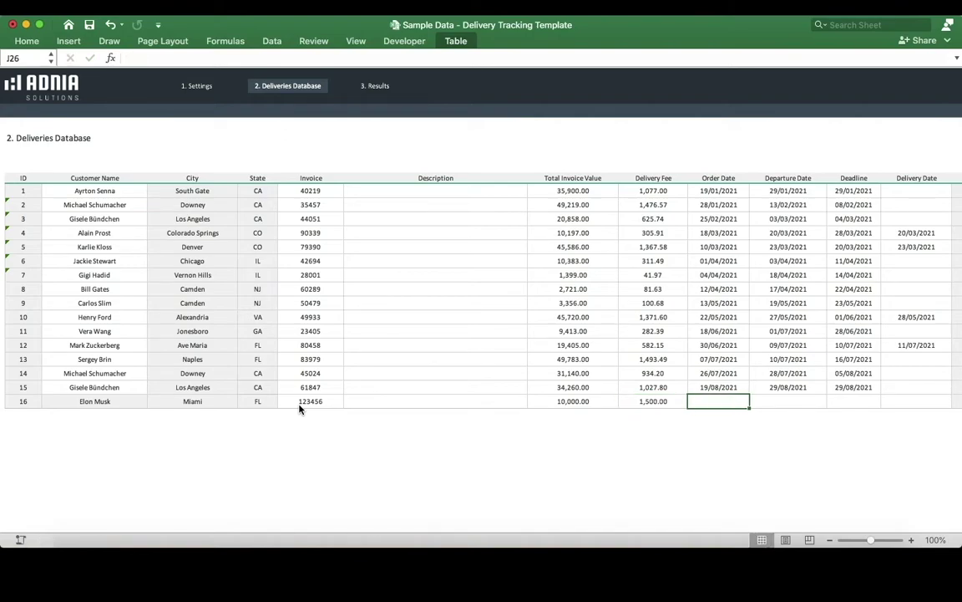
Step: Enter order date 22/04/2021, departure 01/05/2021 and deadline 07/05/2021
text(22/04/2)
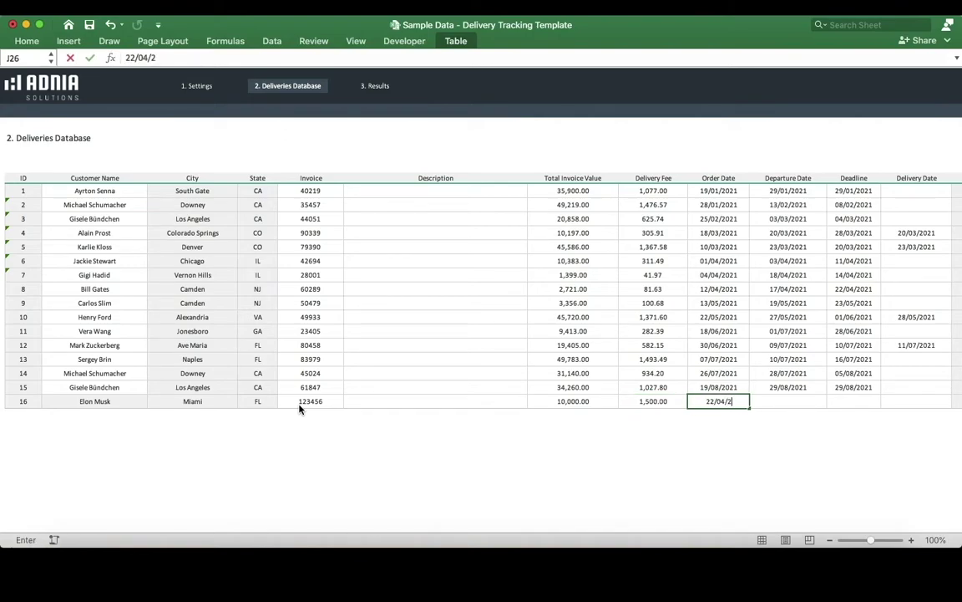
text(021)
key(Tab)
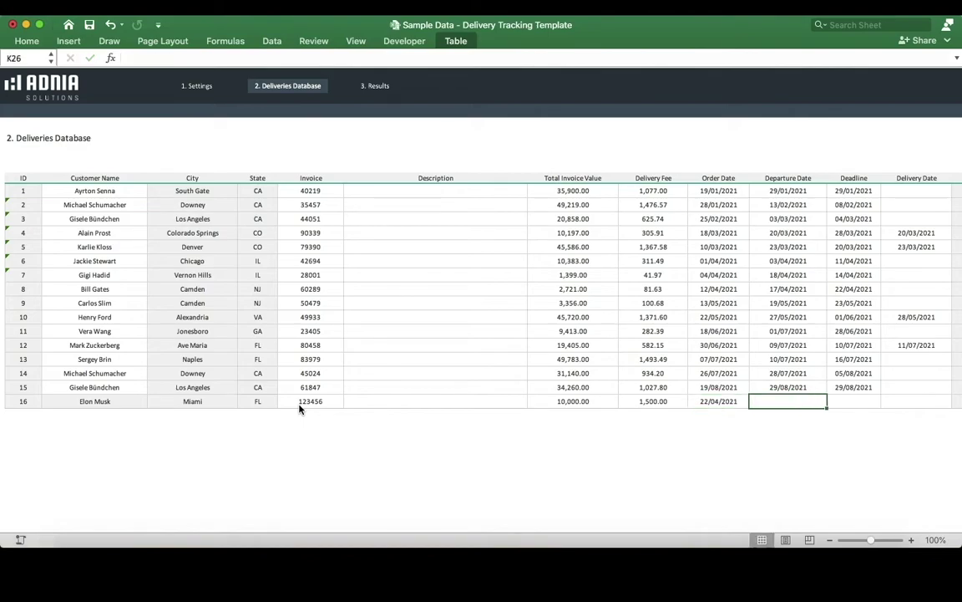
text(0)
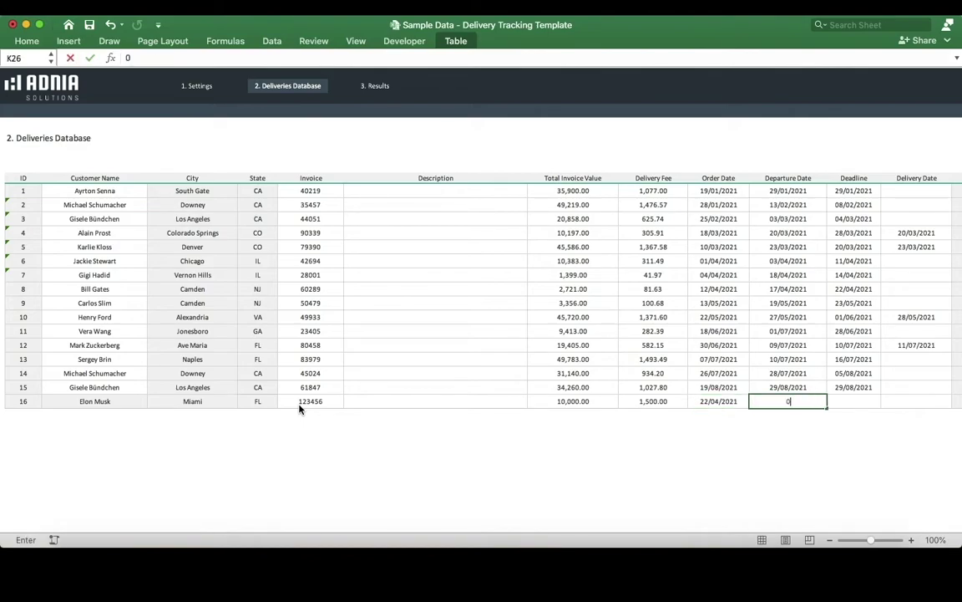
text(1/05/2021)
key(Tab)
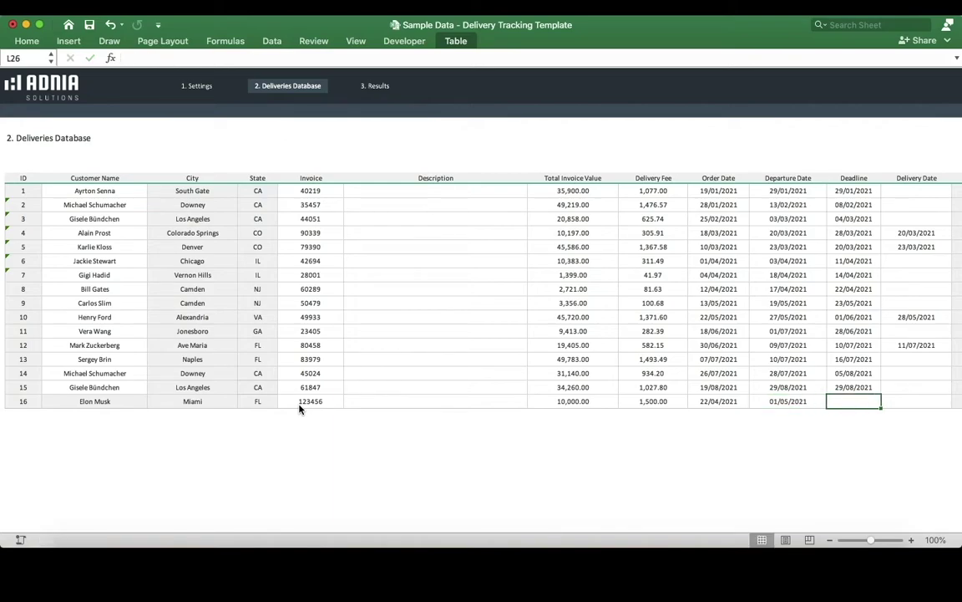
text(07)
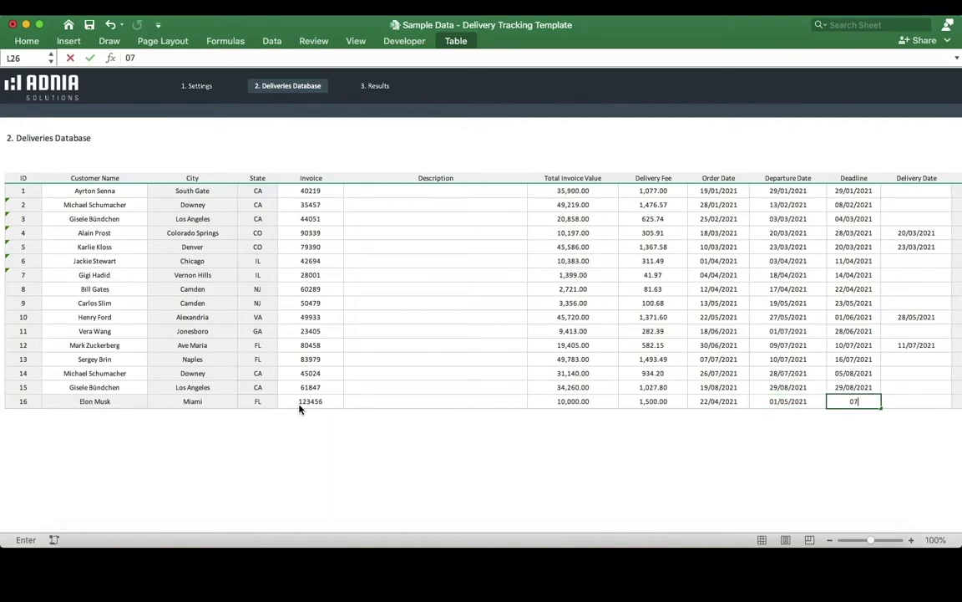
text(/05/2021)
key(Tab)
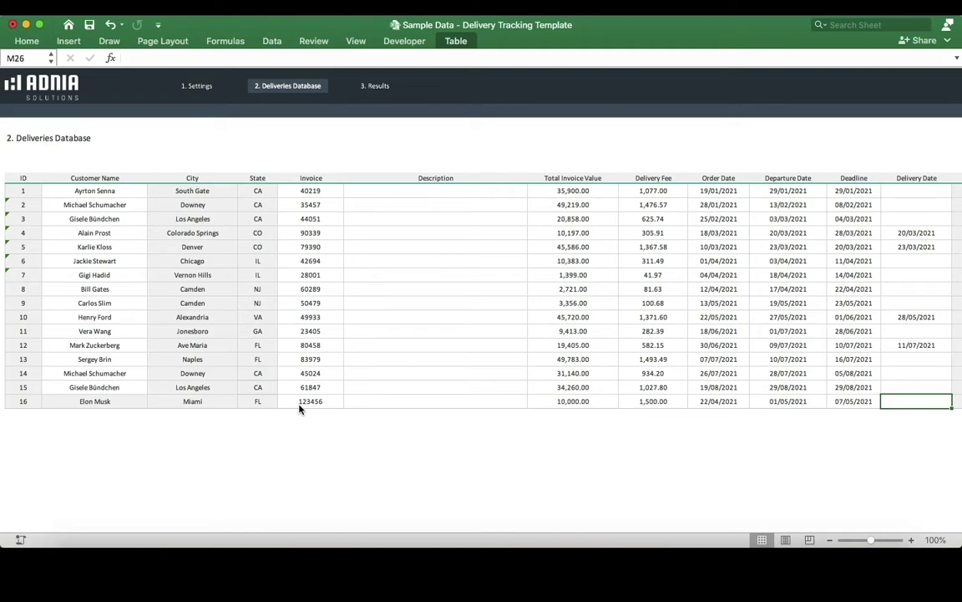
Step: Set the new delivery's distance to 1,000
key(Tab)
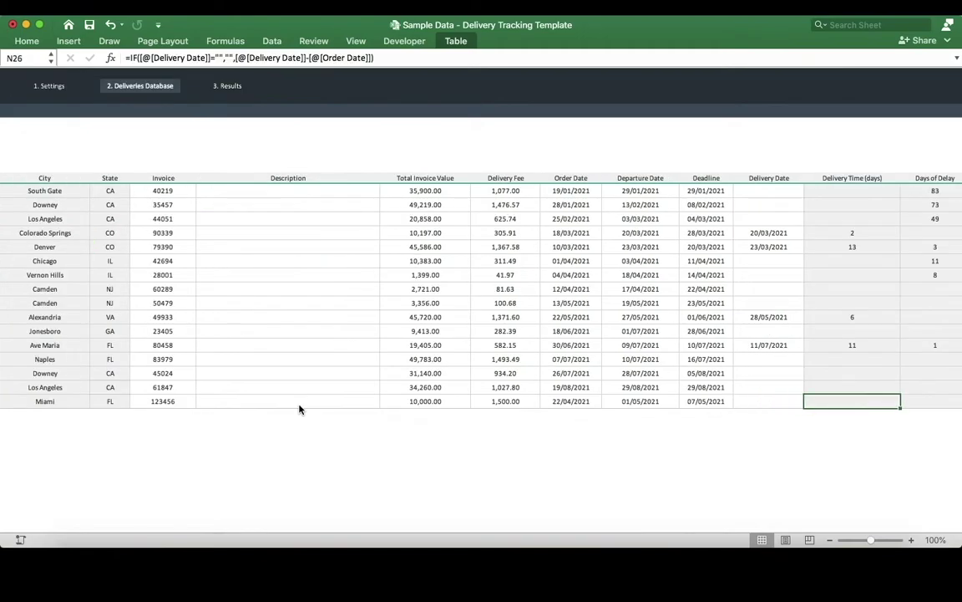
key(Tab)
key(Tab)
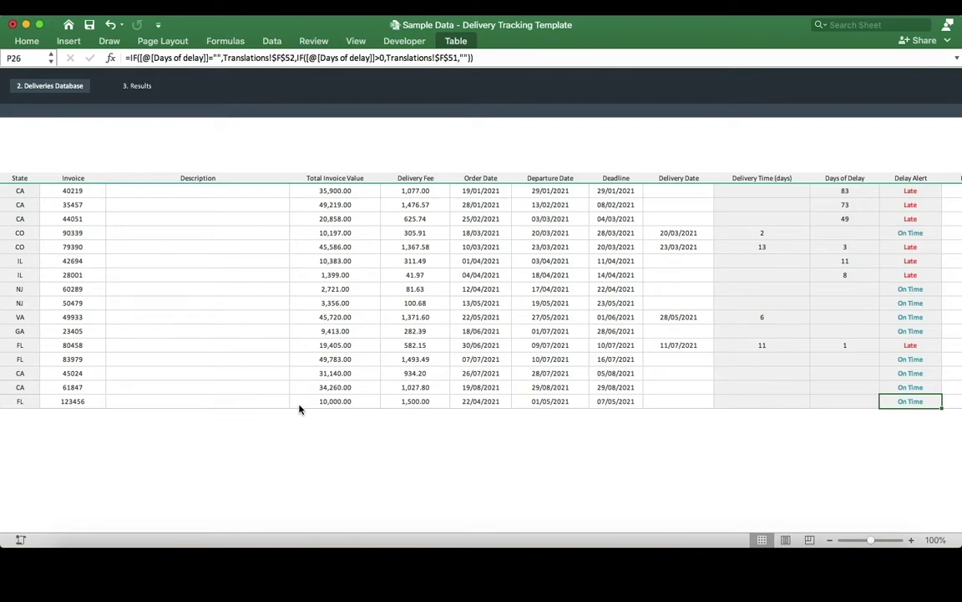
key(Tab)
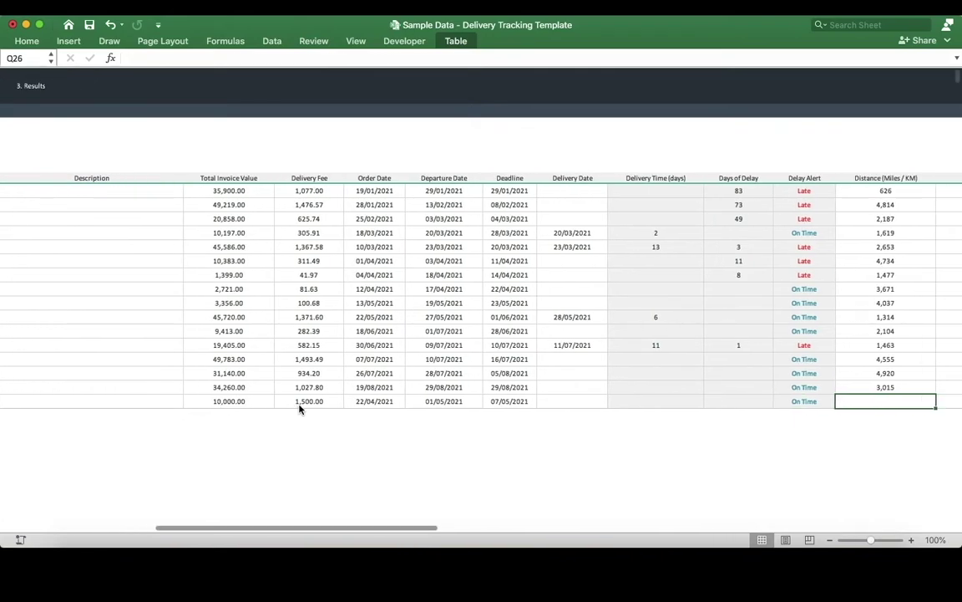
text(1000)
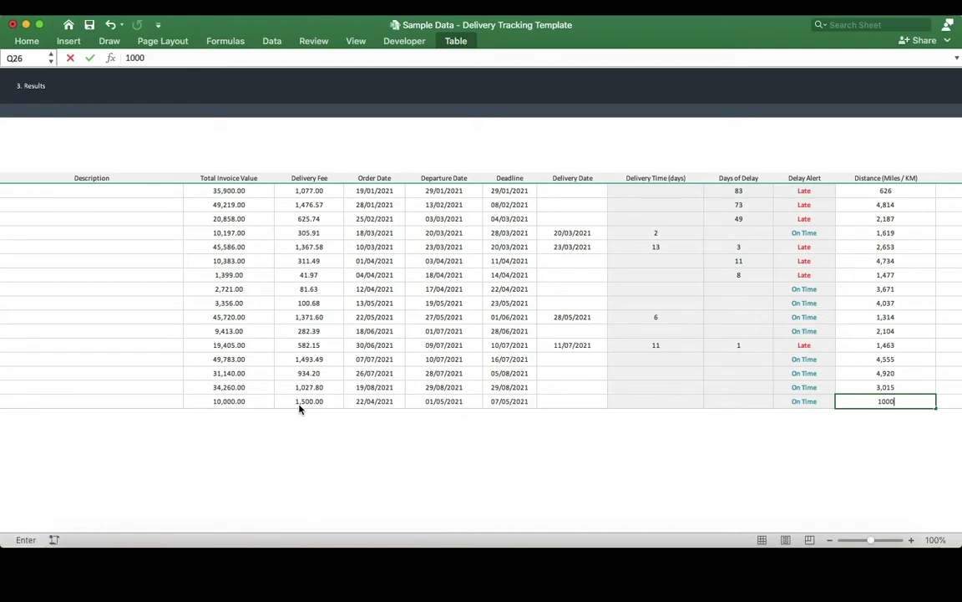
key(Tab)
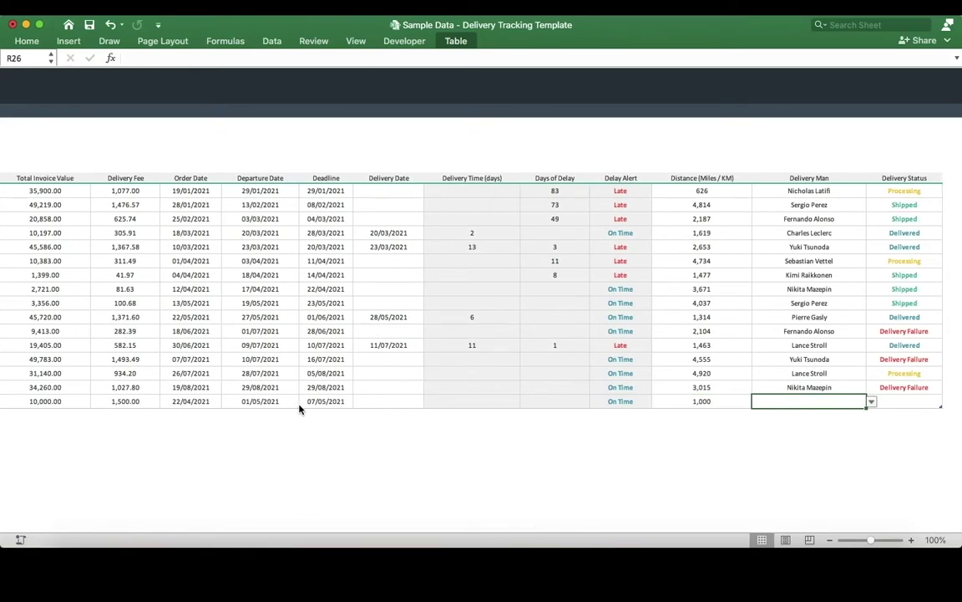
Step: Assign a delivery man and set the delivery status to Processing
click(871, 401)
click(931, 402)
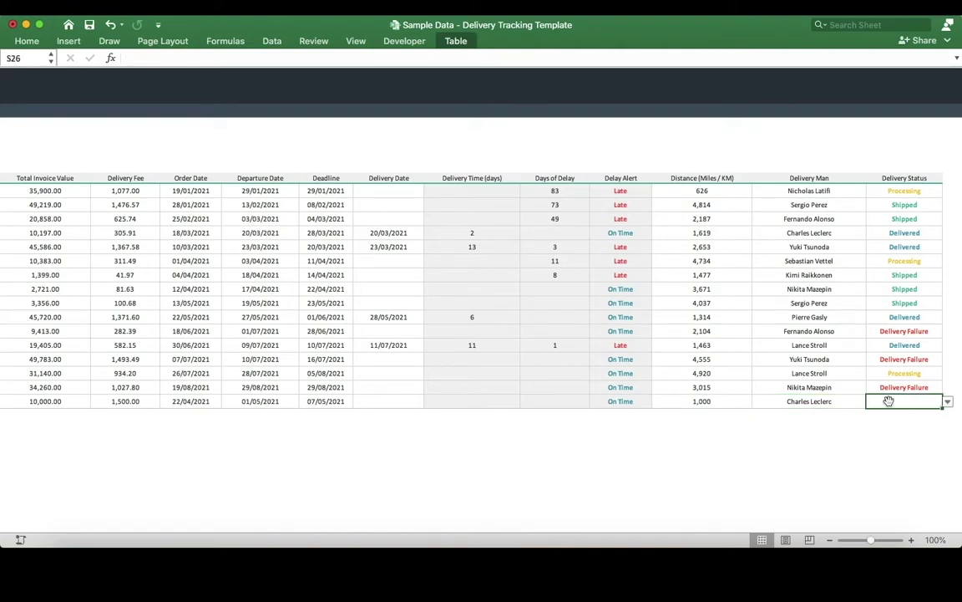
click(948, 402)
click(912, 418)
scroll(902, 415, left, 10)
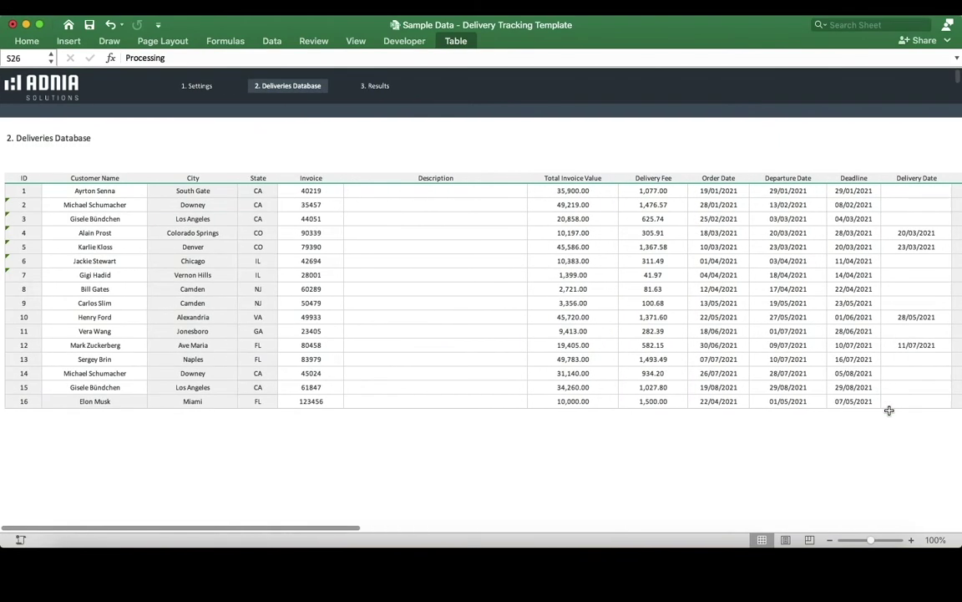
Step: Refresh the 3.1 Report by delivery man under Results to include delivery 16
click(376, 85)
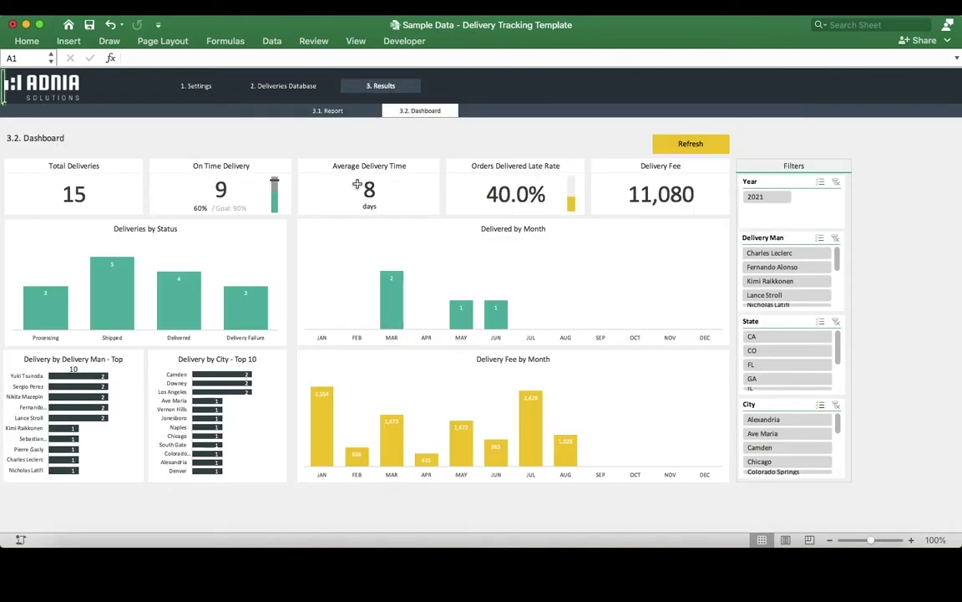
click(330, 117)
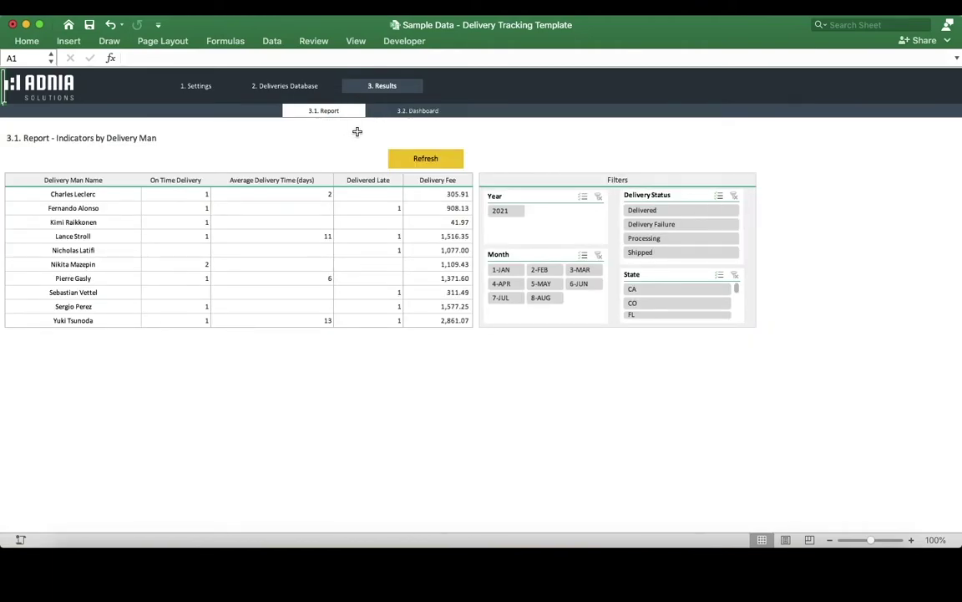
click(425, 162)
Step: Filter the report by May, April, July and March, then clear the month filter
click(544, 285)
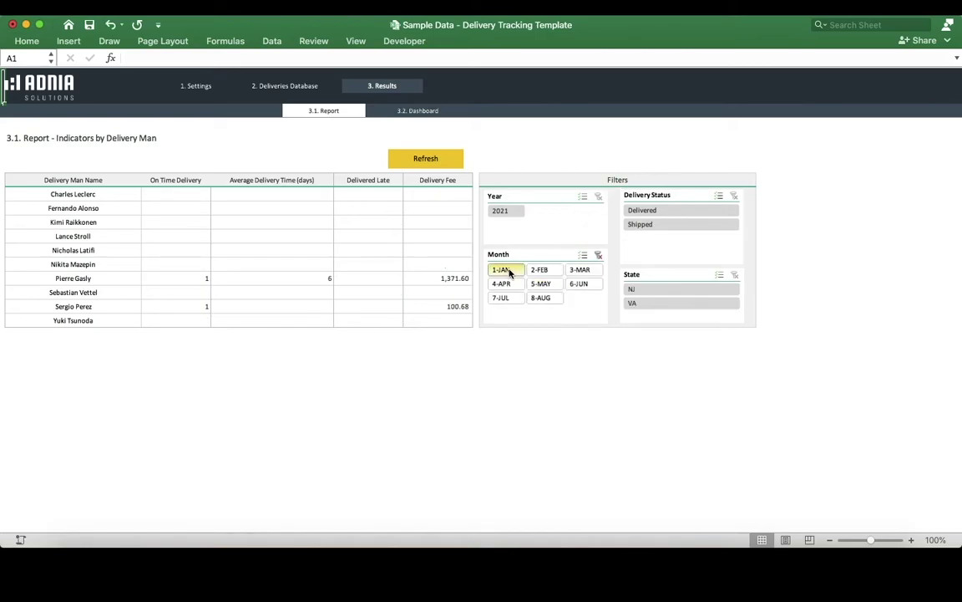
click(503, 287)
click(502, 297)
click(579, 269)
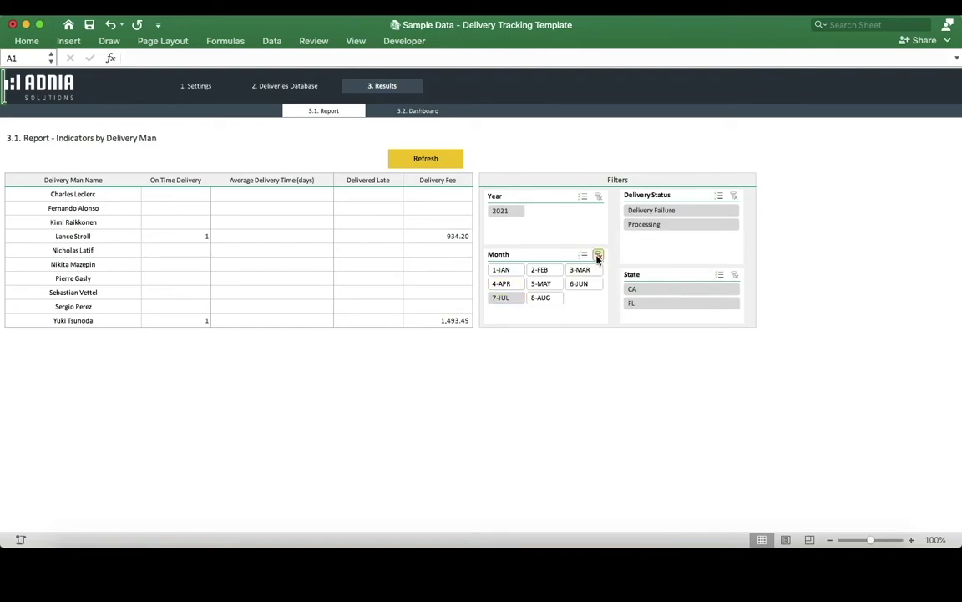
click(598, 254)
Step: Filter by Delivered, Delivery Failure and Processing status, then clear the status filter
click(677, 212)
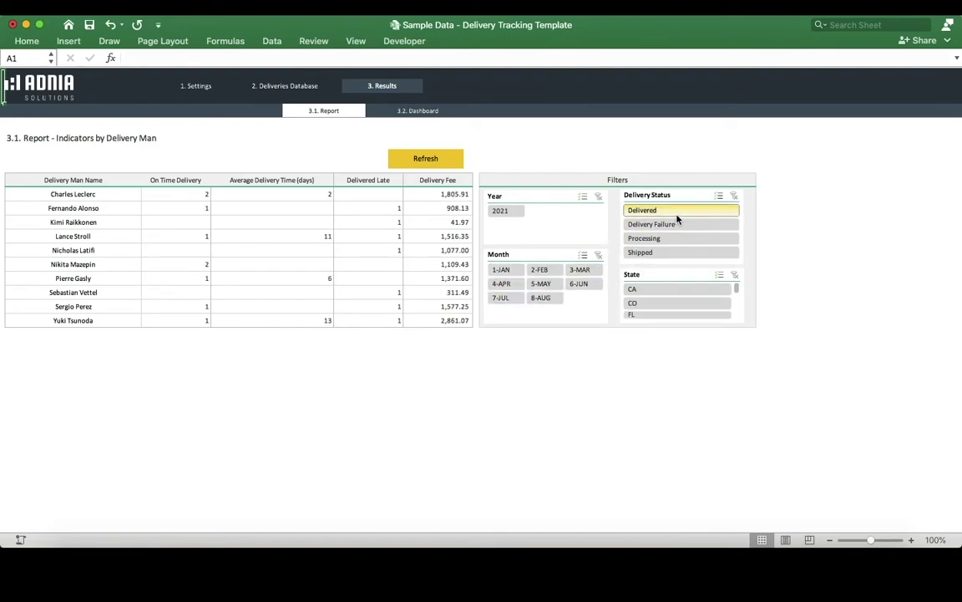
click(672, 226)
click(666, 239)
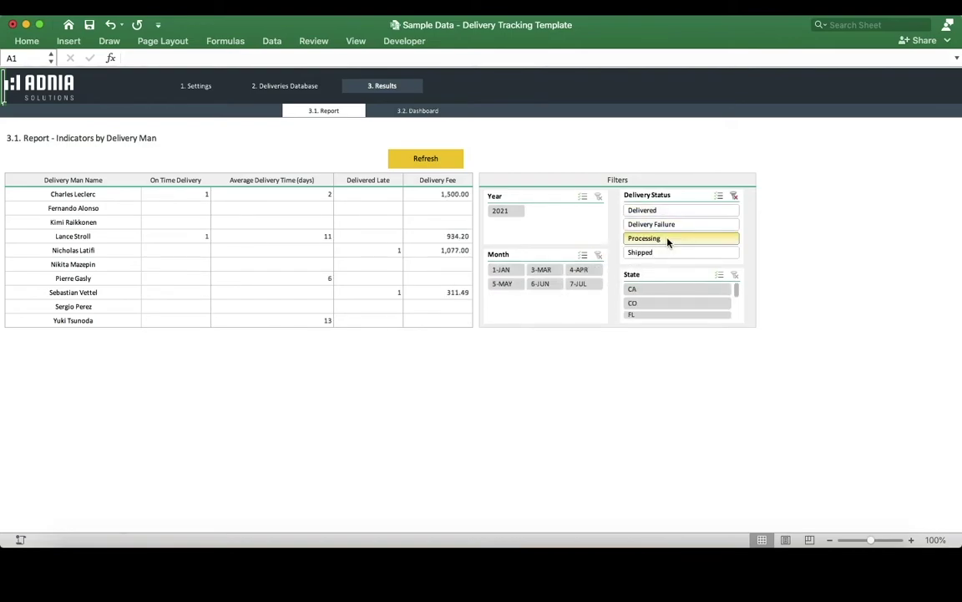
click(733, 197)
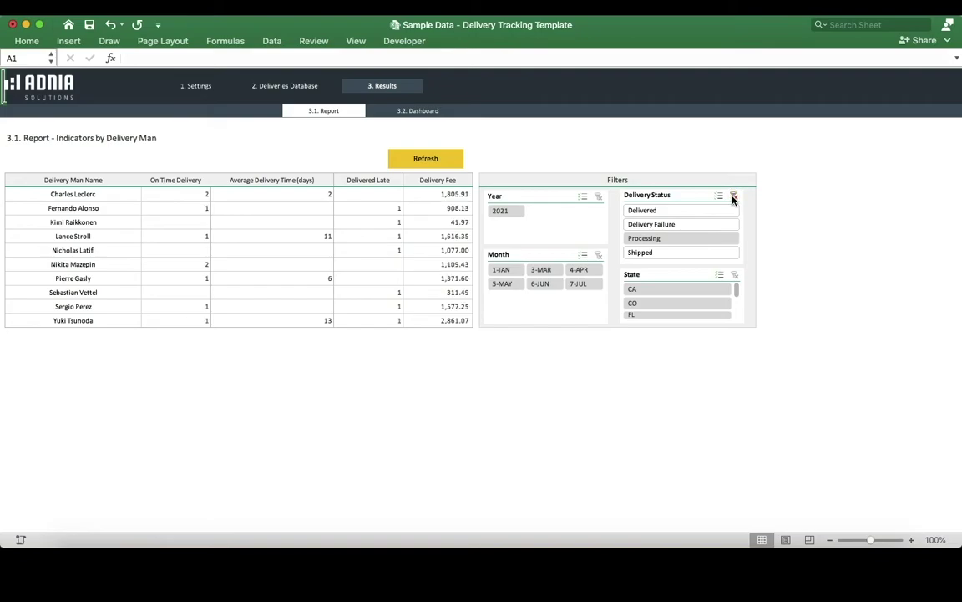
Step: Filter by states CA and CO, clear it, and view the 3.2 Dashboard
click(661, 290)
click(659, 304)
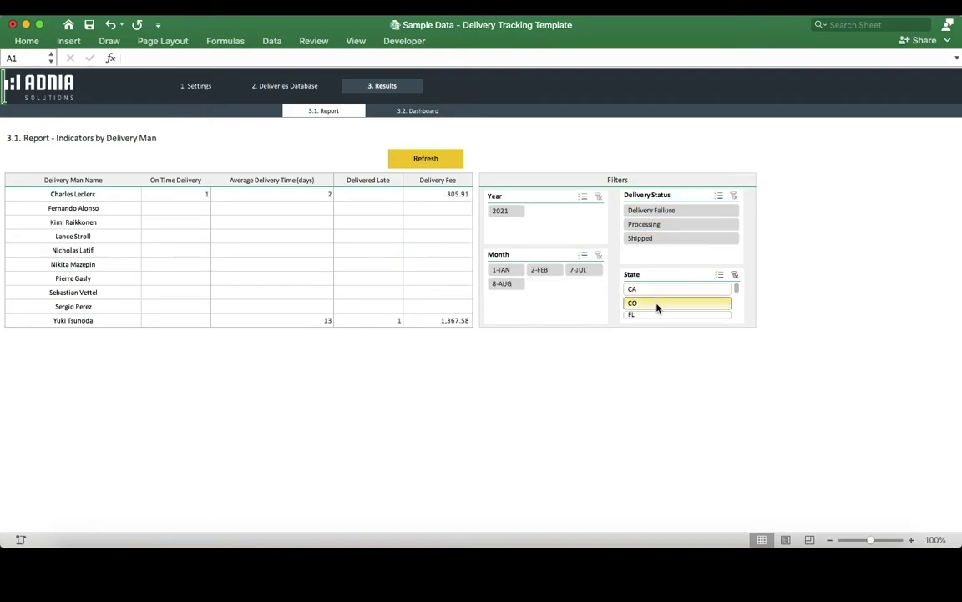
click(733, 277)
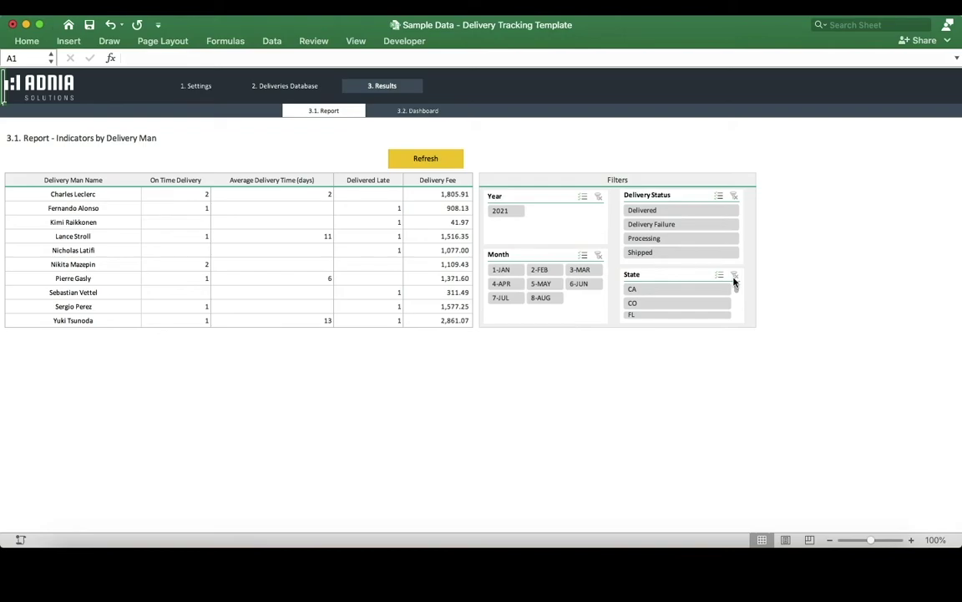
click(424, 115)
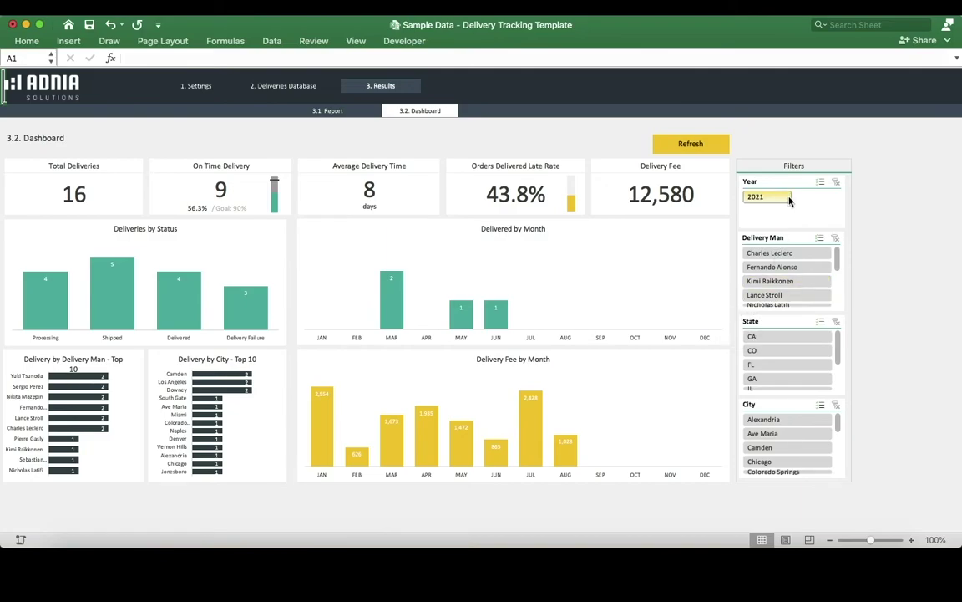
click(800, 266)
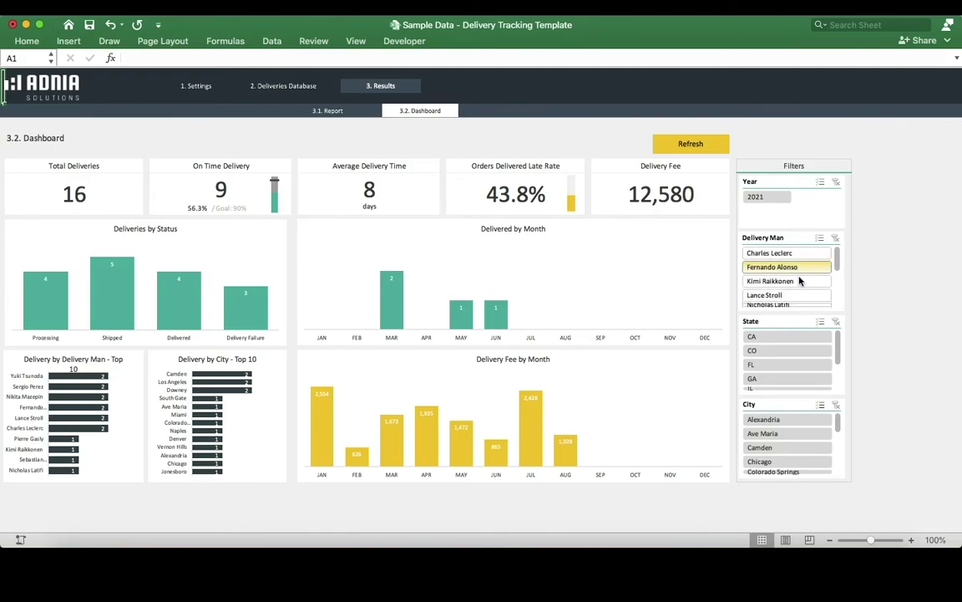
click(789, 295)
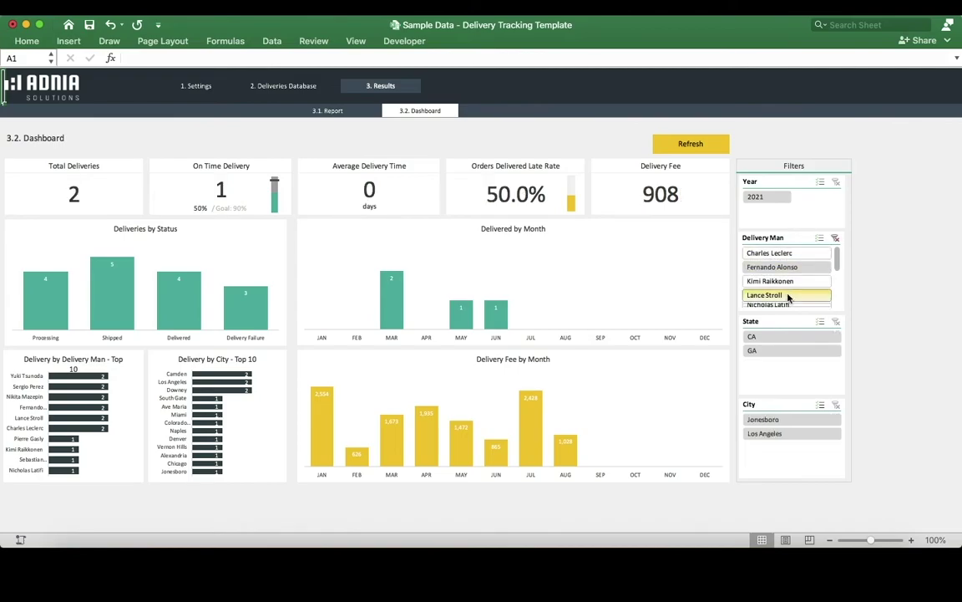
click(836, 238)
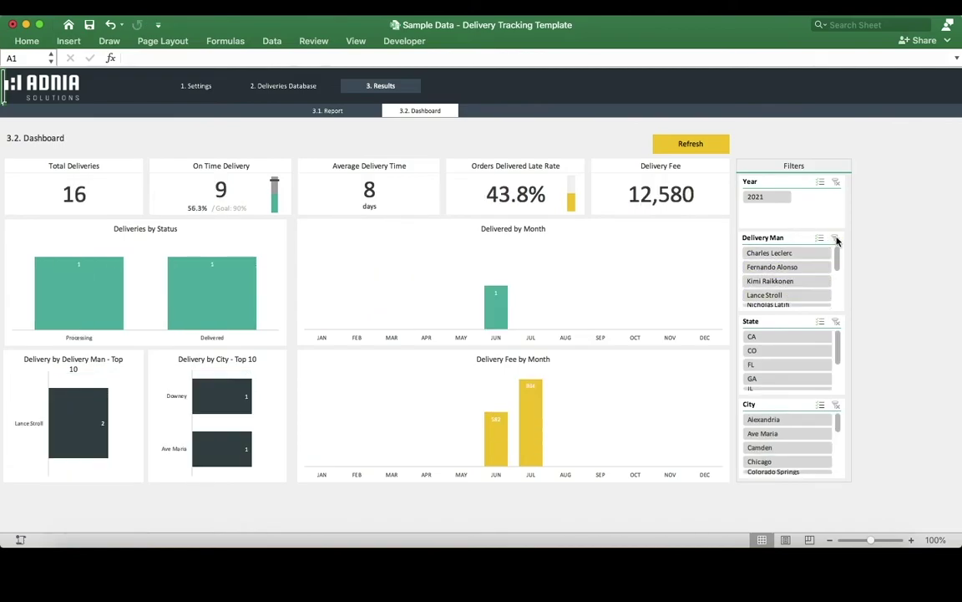
click(784, 351)
click(778, 378)
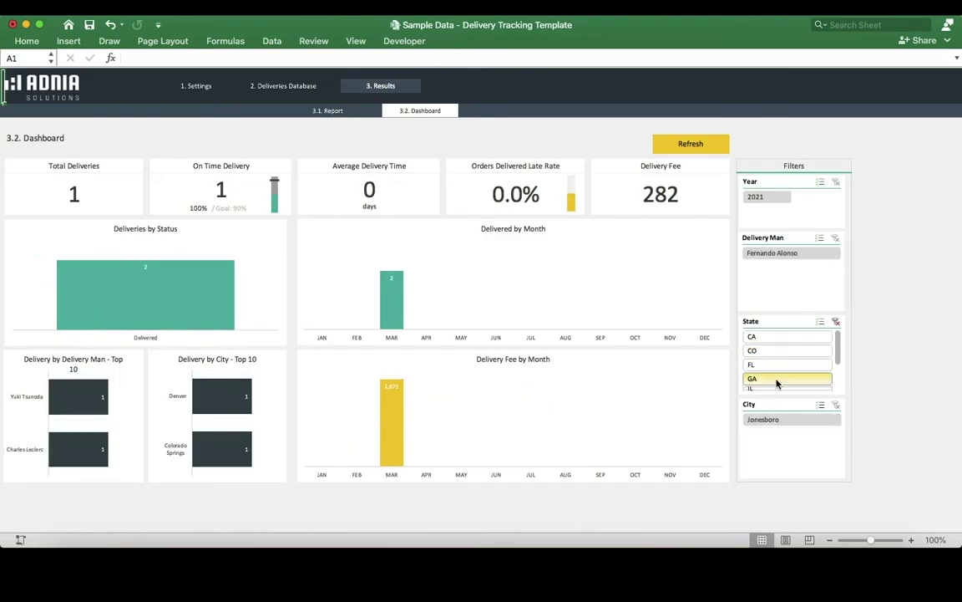
click(836, 322)
click(763, 433)
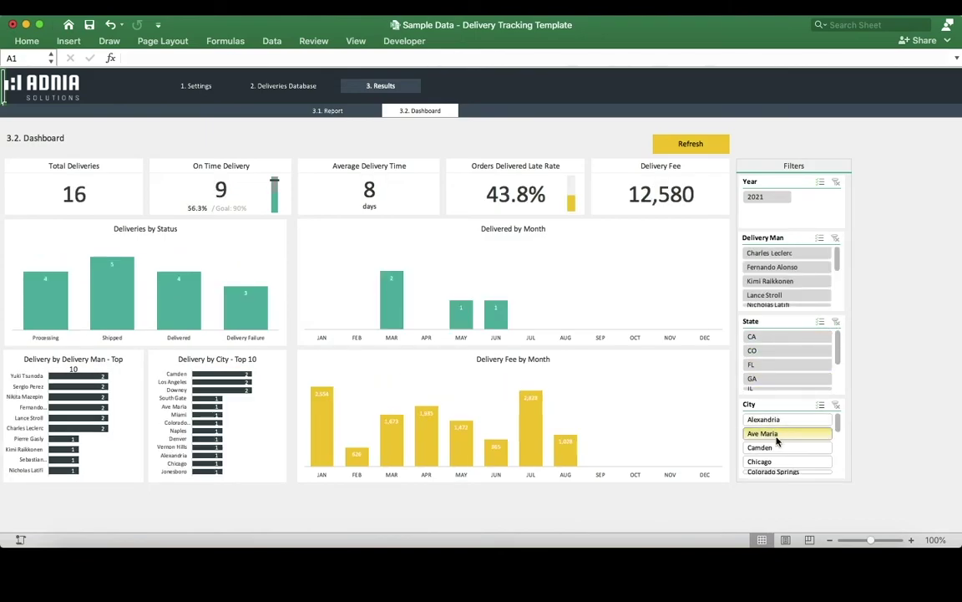
click(771, 462)
click(835, 406)
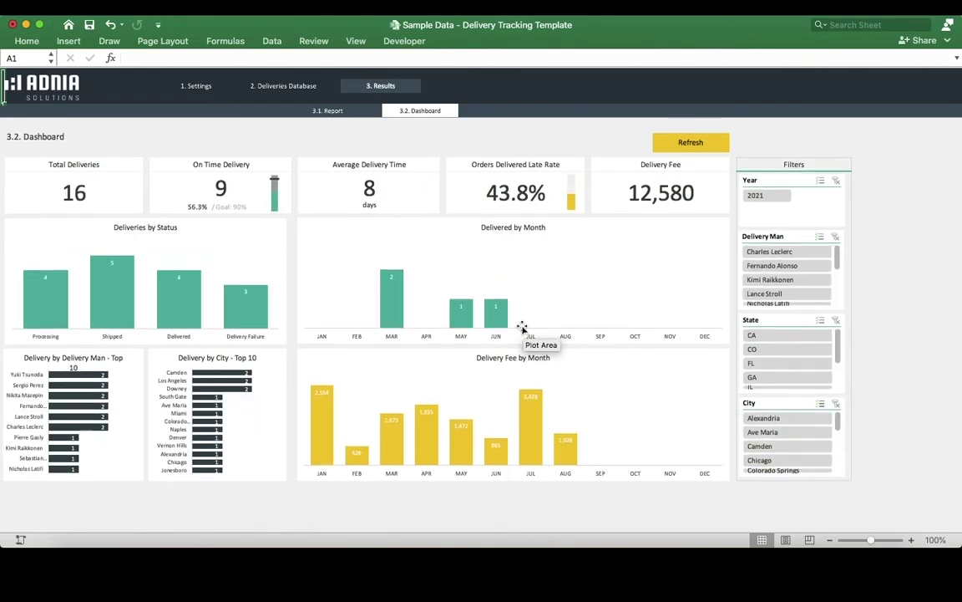
scroll(522, 326, down, 1)
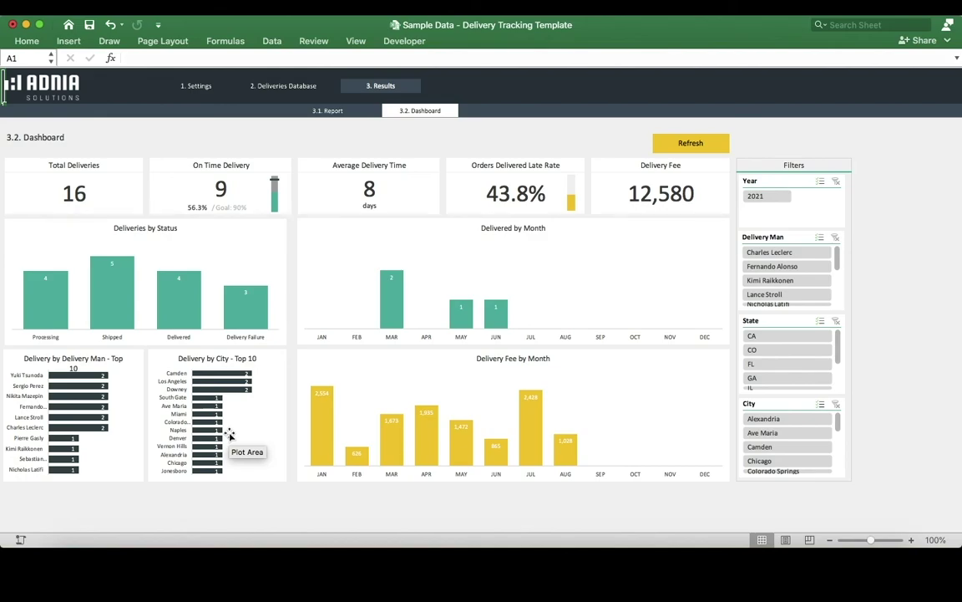
mouse_move(427, 438)
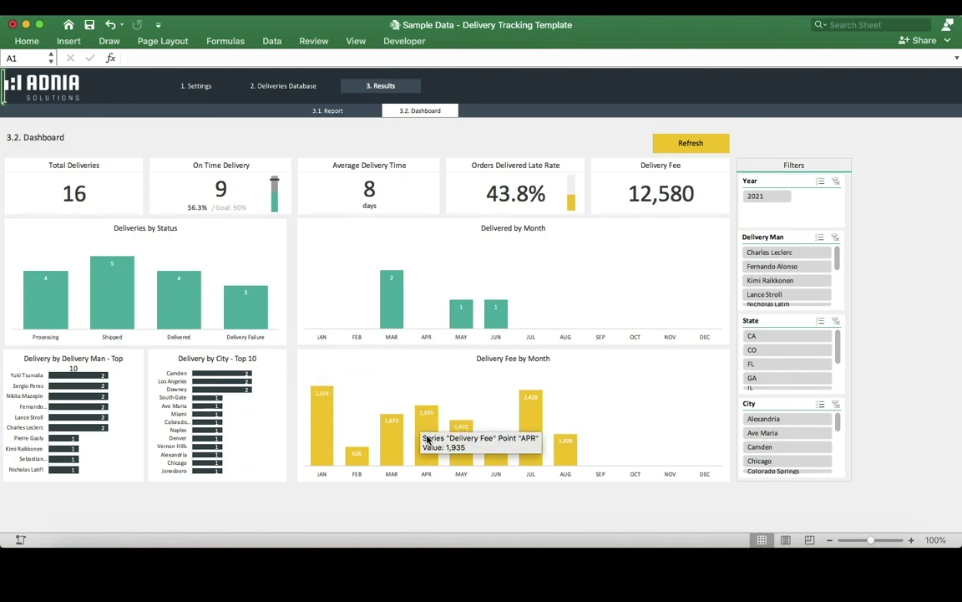